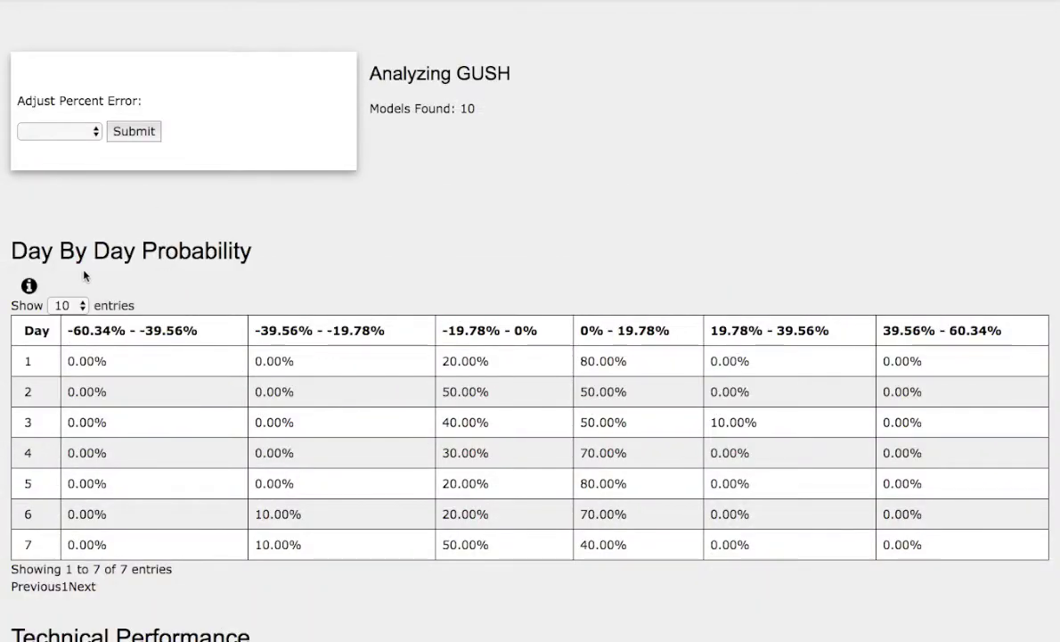
- Review the GUSH probability page, and view the GUSH chart in thinkorswim on the 180 D : 1h timeframe
scroll(182, 267, "down", 1)
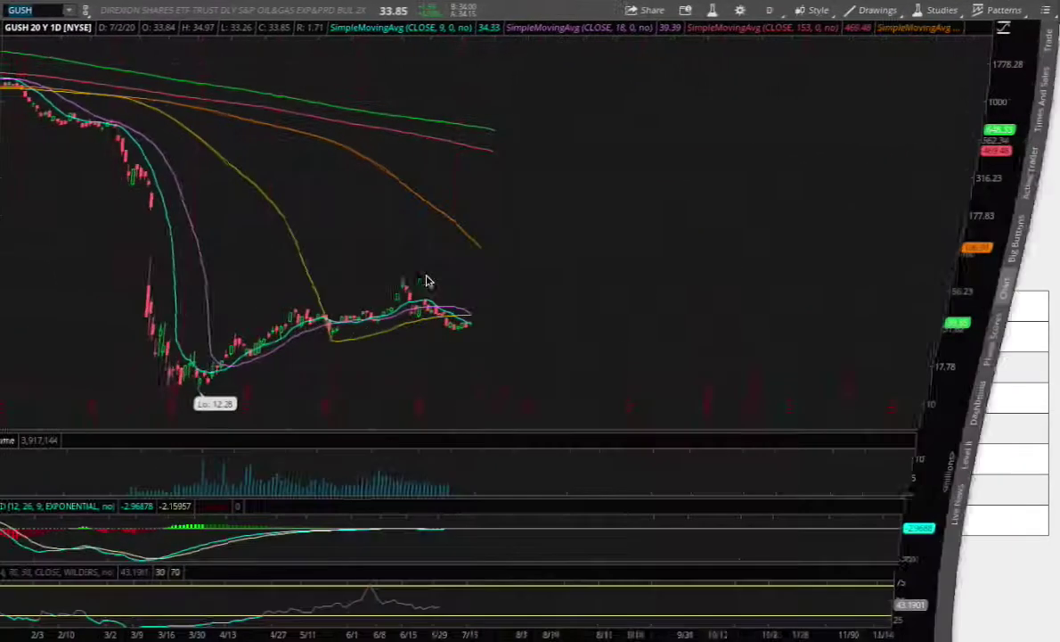
left_click(772, 13)
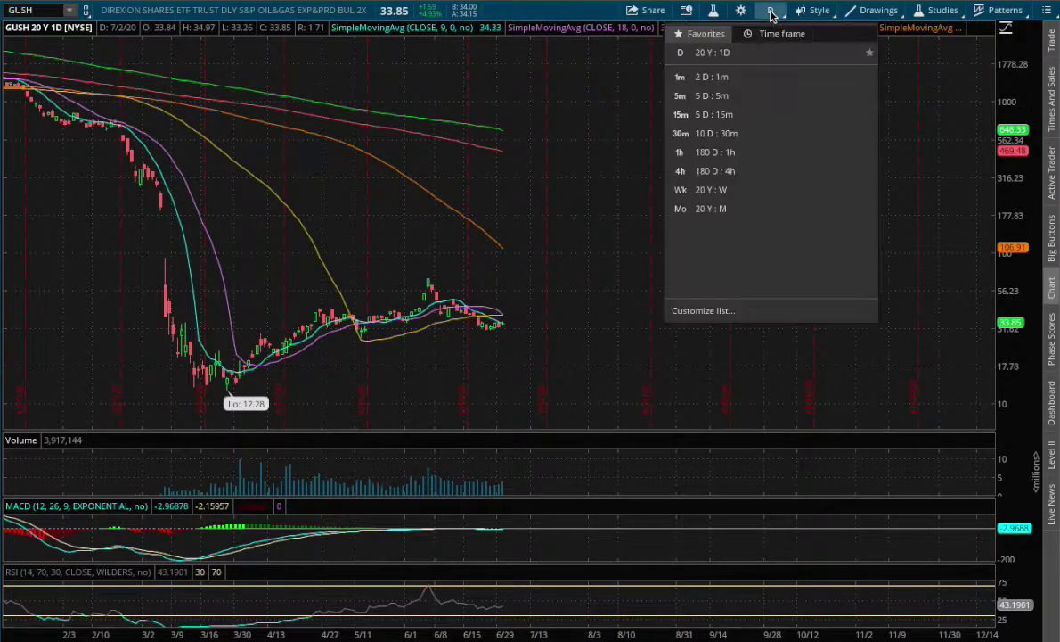
left_click(717, 153)
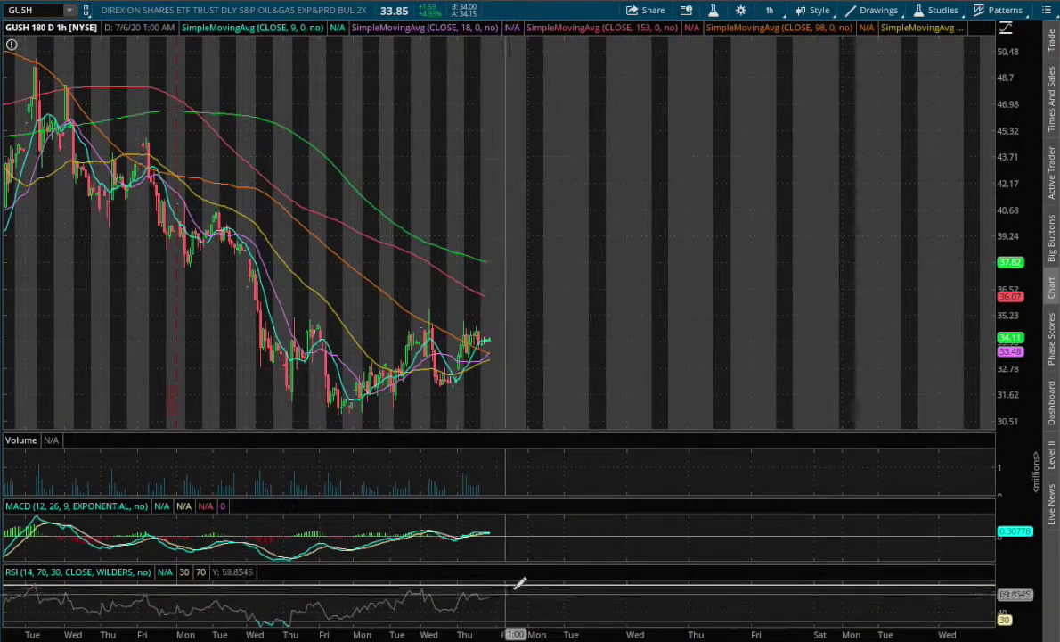
- View GUSH on the 180 D : 4h timeframe and examine the moving averages around the late June to early July candles
left_click(771, 12)
left_click(708, 153)
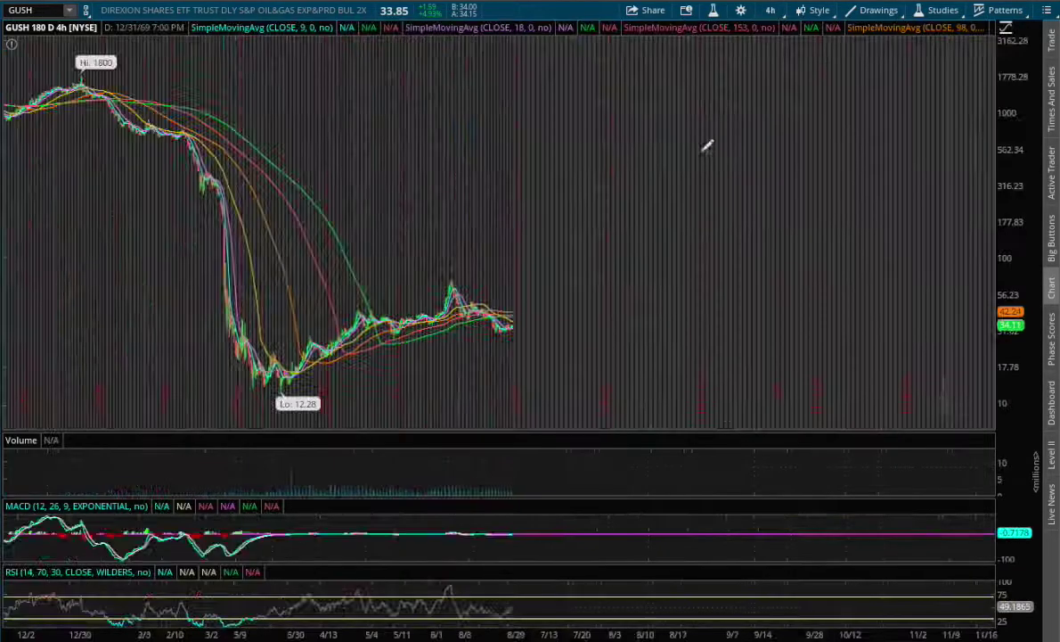
left_click_drag(317, 287, 471, 309)
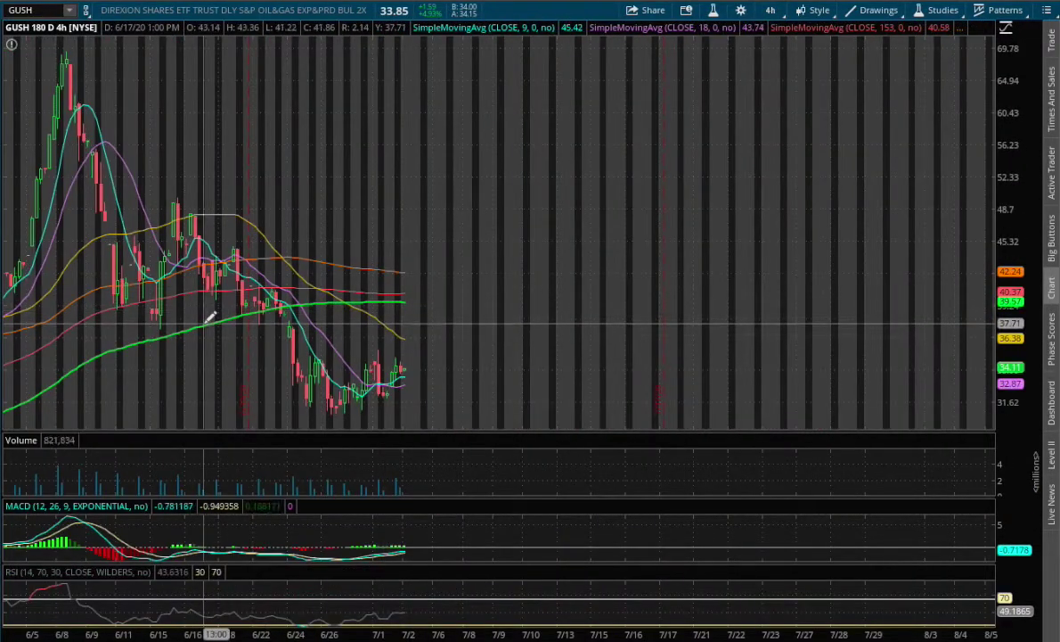
left_click_drag(259, 316, 549, 282)
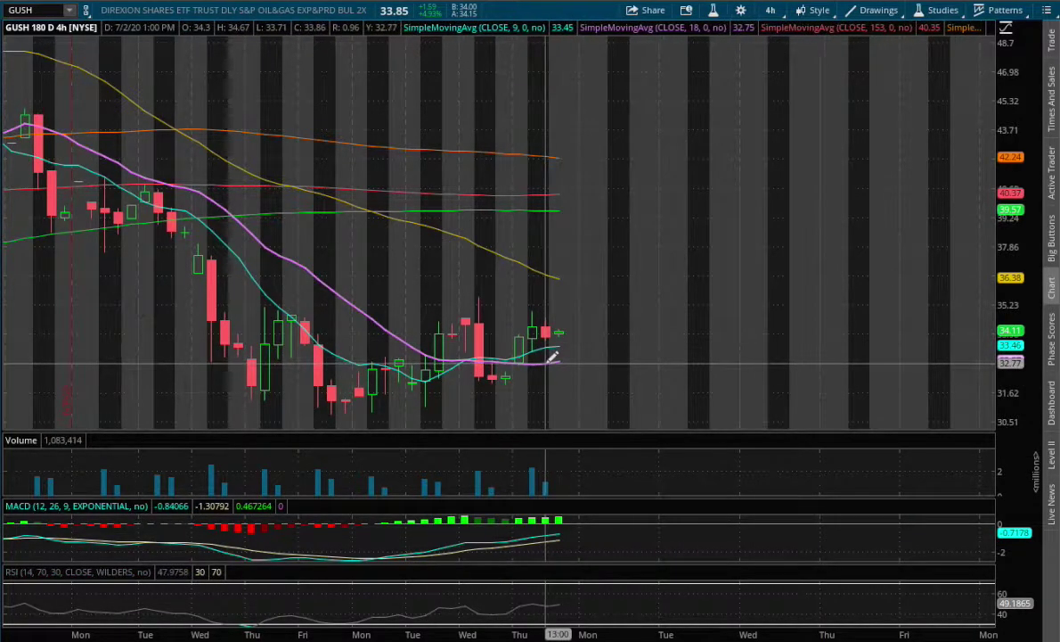
- Set the GUSH chart to the 20 Y : 1D timeframe and narrow it to the candles from March onward
left_click(771, 16)
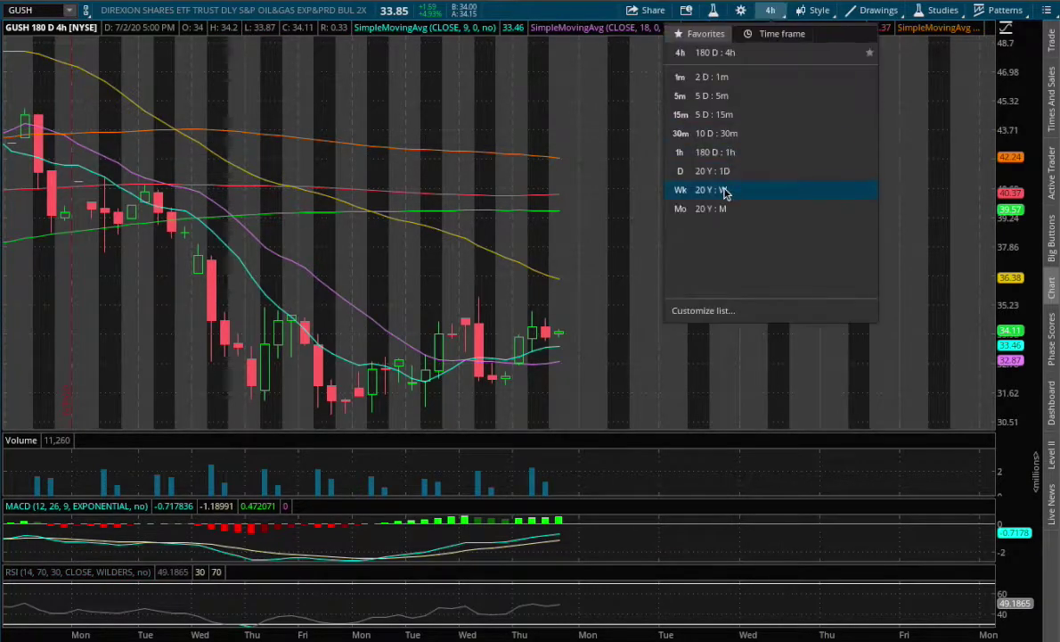
left_click(727, 174)
left_click_drag(257, 272, 466, 300)
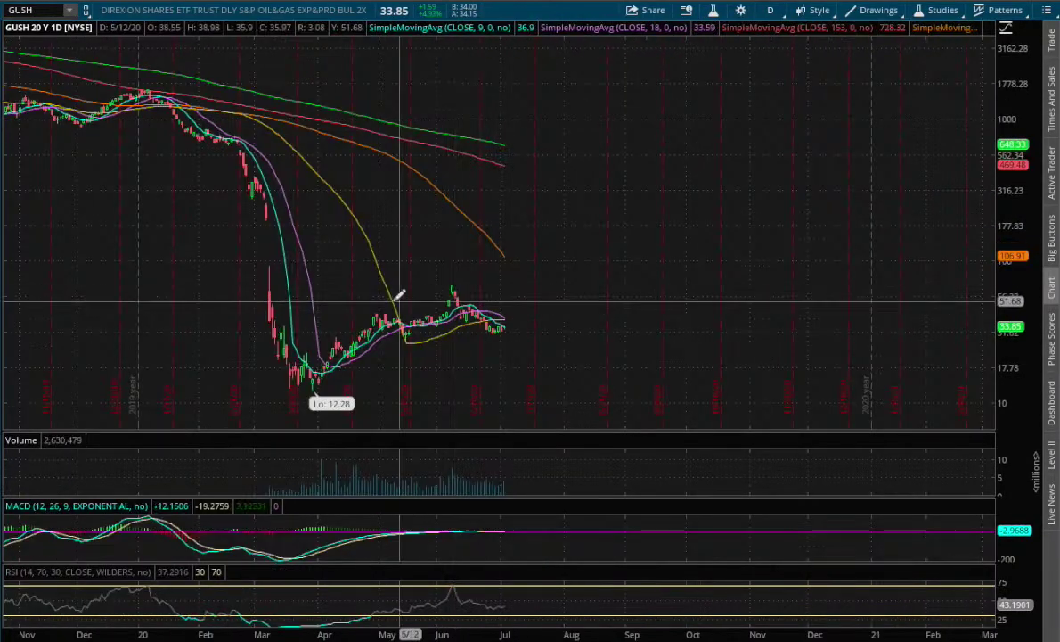
left_click_drag(227, 303, 650, 303)
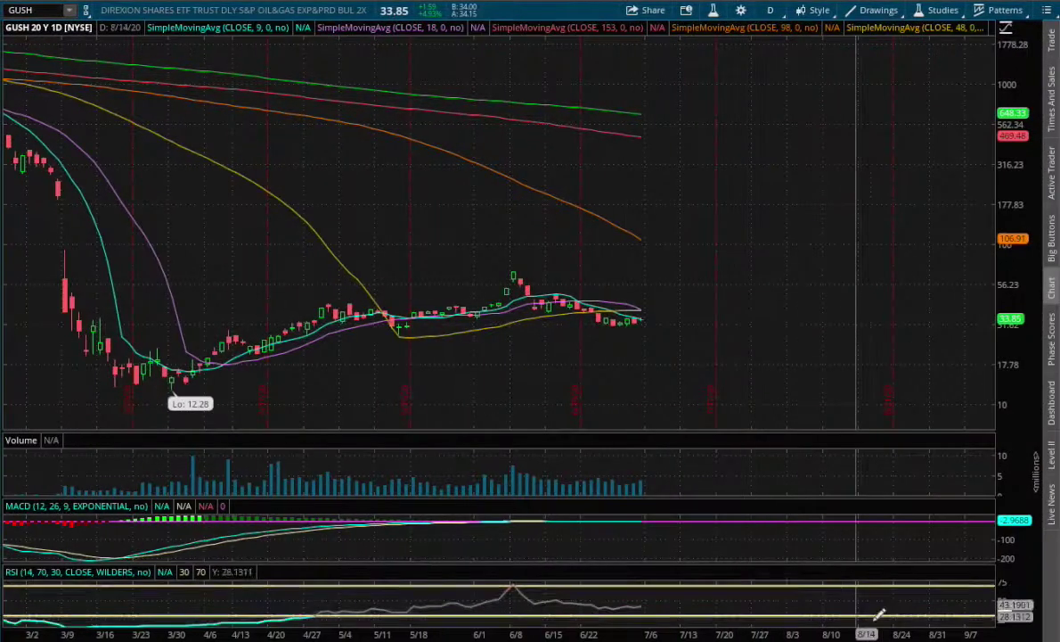
- Draw a rising trendline from GUSH's last candle, about 20% up to 41.49 on 7/8, and mark its end with a price level
mouse_move(637, 318)
left_mouse_down()
mouse_move(660, 296)
mouse_move(661, 305)
left_mouse_up()
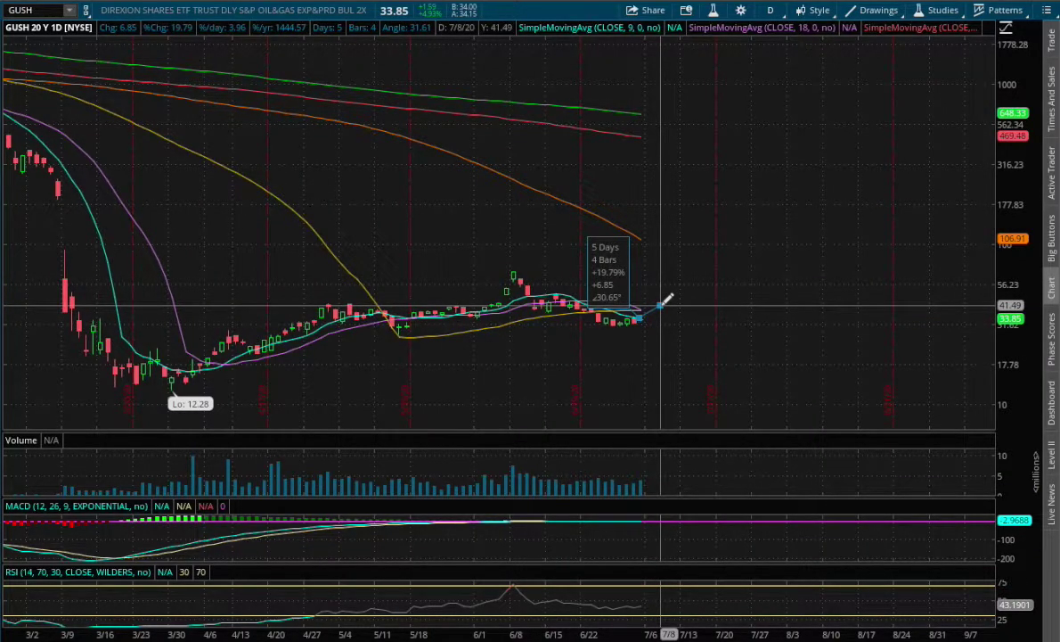
left_click_drag(661, 306, 662, 305)
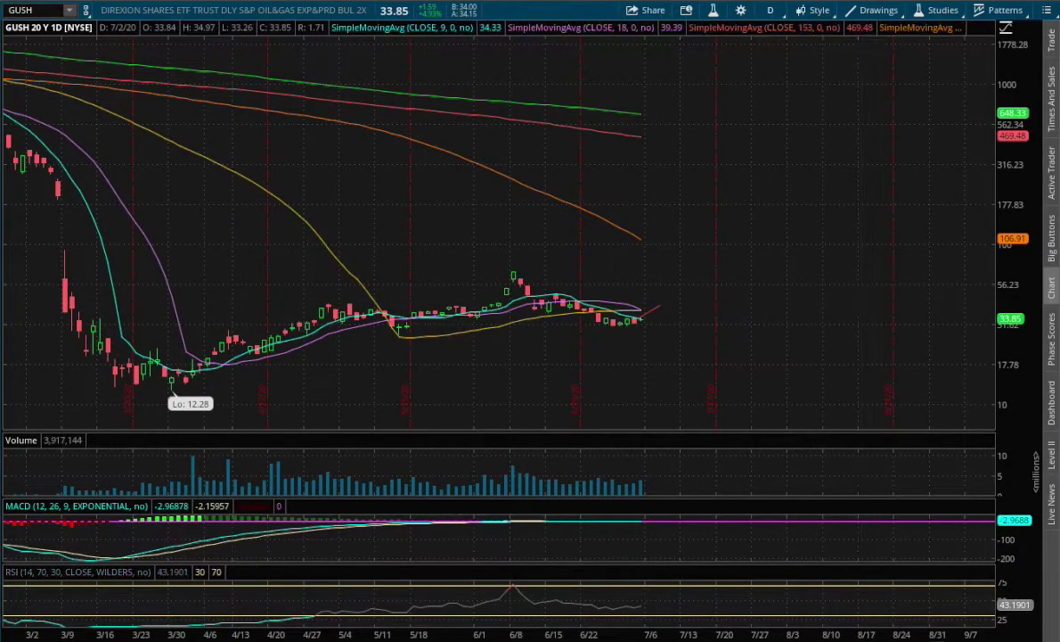
left_click(900, 361)
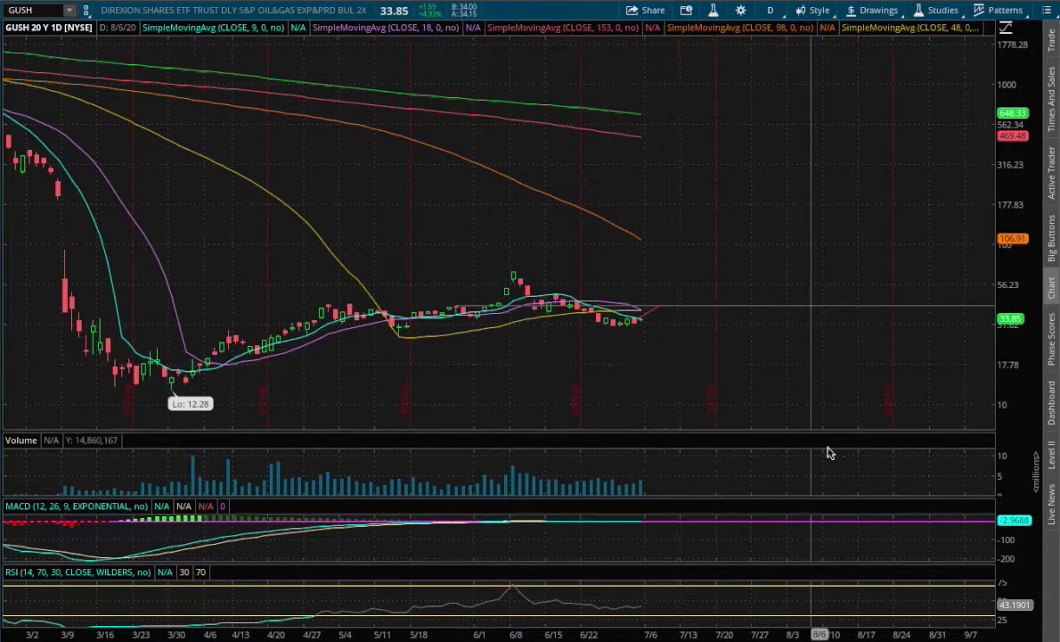
- Draw a falling trendline from GUSH's last candle to mid-July and mark its end with a horizontal price level
mouse_move(942, 622)
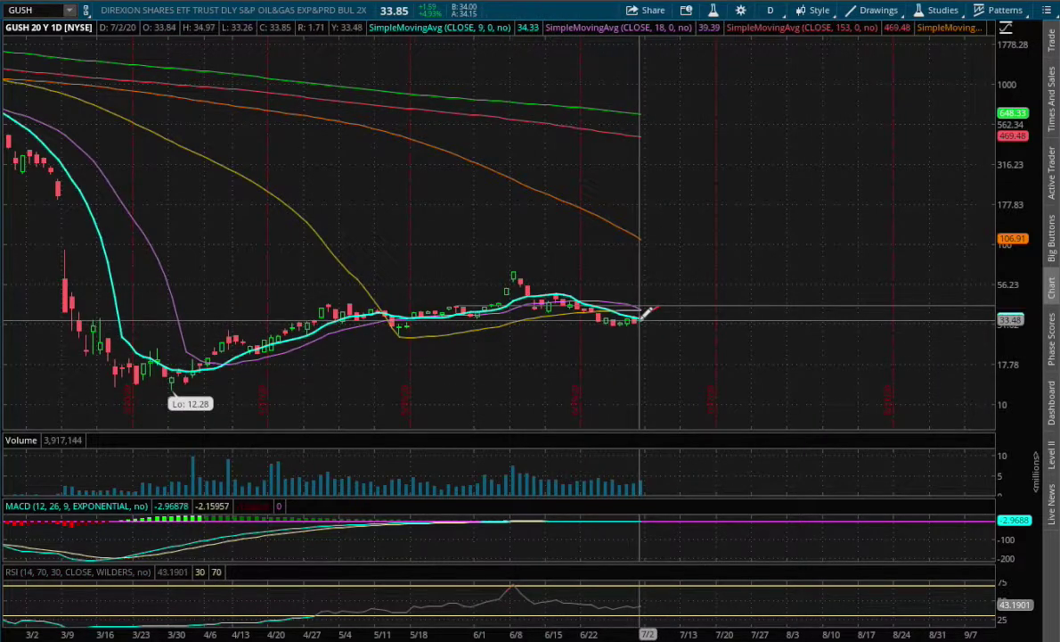
left_click_drag(639, 318, 685, 335)
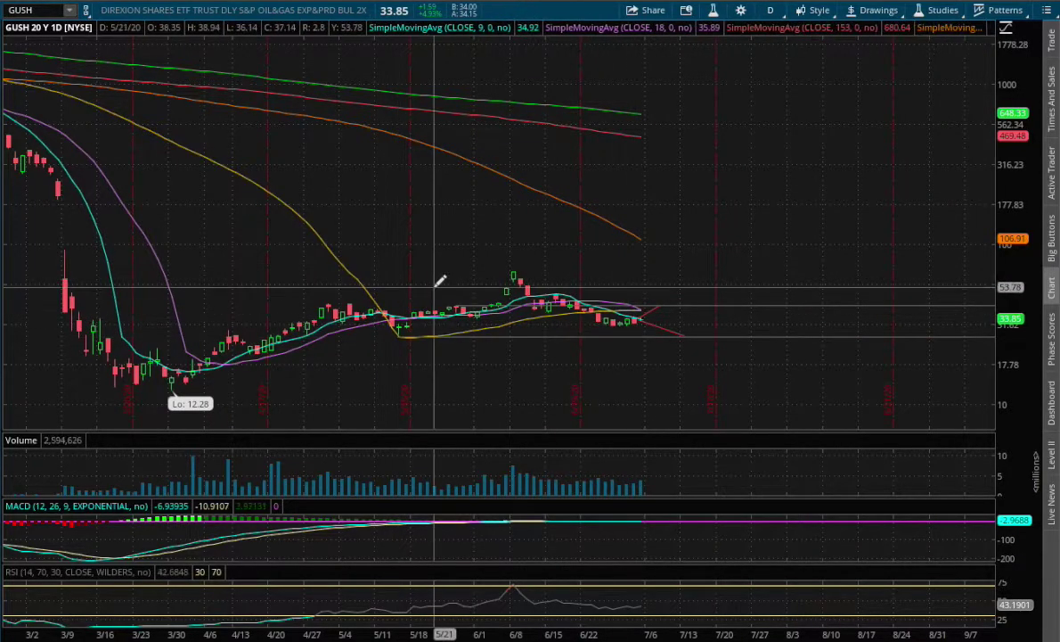
- Load the DRIP symbol into the chart and narrow the daily view to the candles from March onward
left_click(41, 12)
type("DRIP")
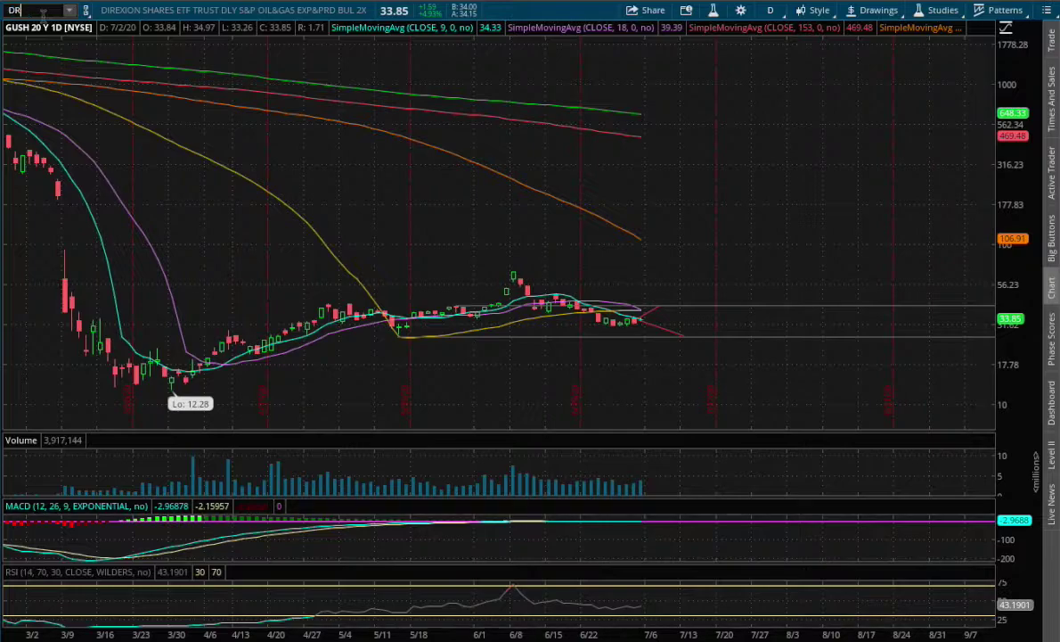
key("Return")
left_click_drag(279, 249, 540, 269)
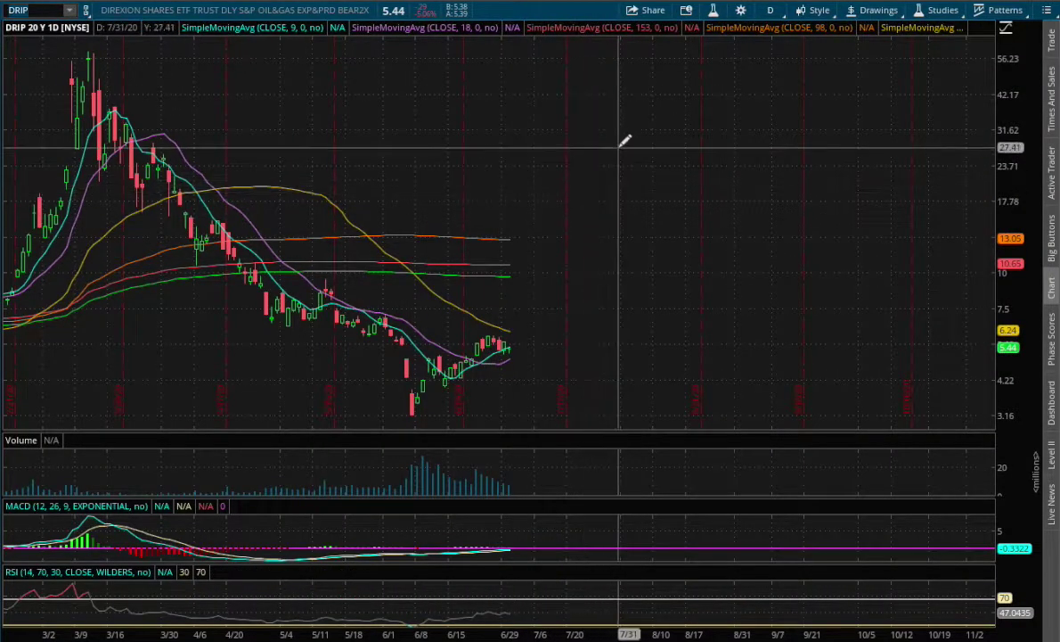
- Examine DRIP's MACD and moving averages on the 180 D : 1h and 180 D : 4h timeframes
left_click(772, 11)
left_click(731, 153)
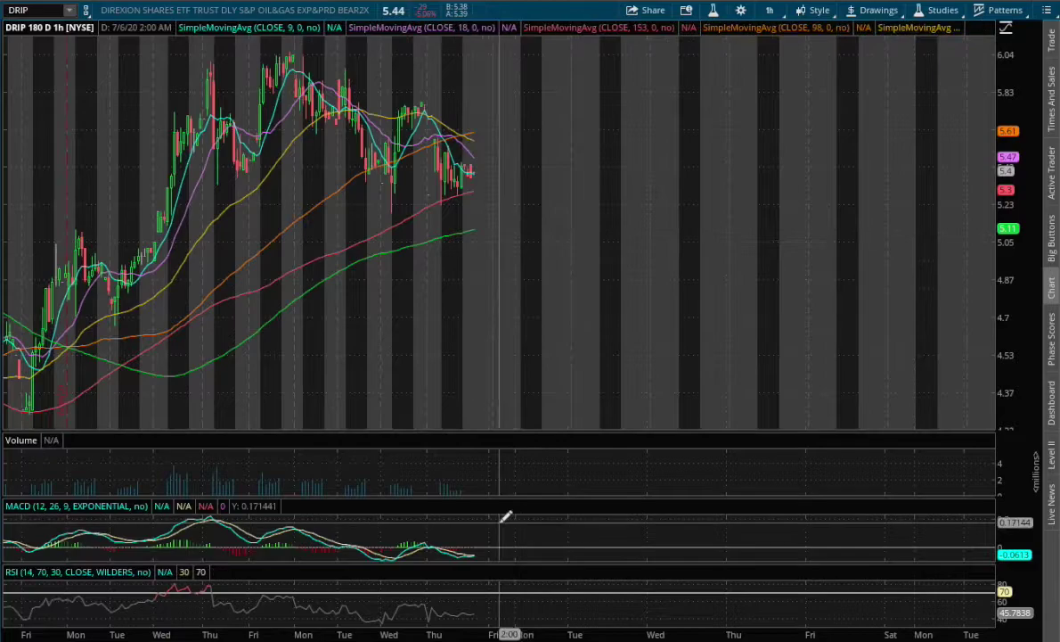
left_click(466, 547)
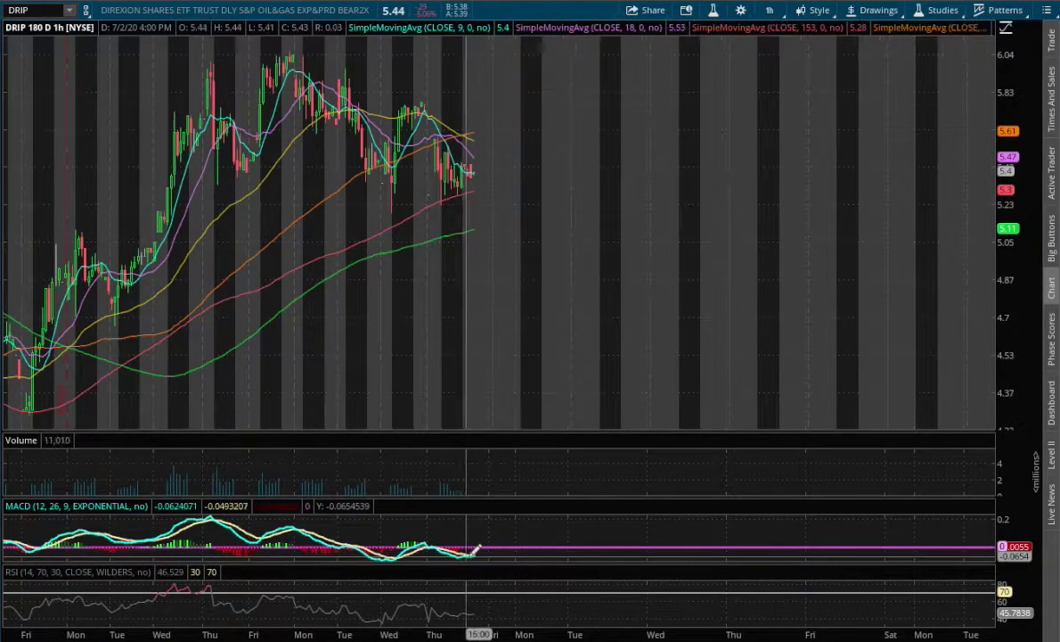
left_click(770, 11)
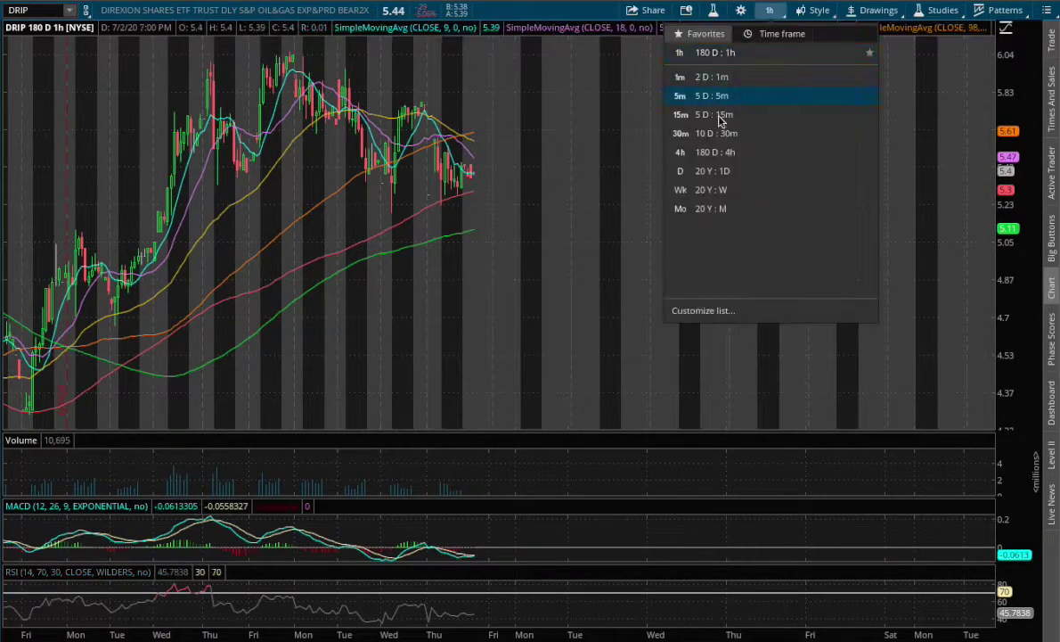
left_click(705, 153)
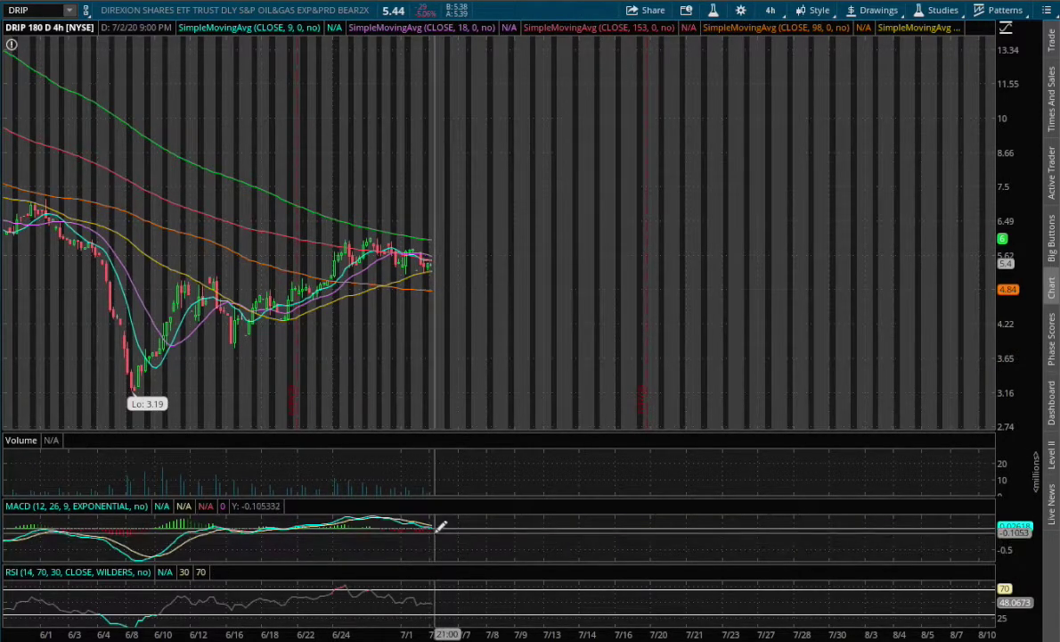
- Set the DRIP chart to the 20 Y : 1D timeframe and narrow it to the candles from April onward
left_click(771, 11)
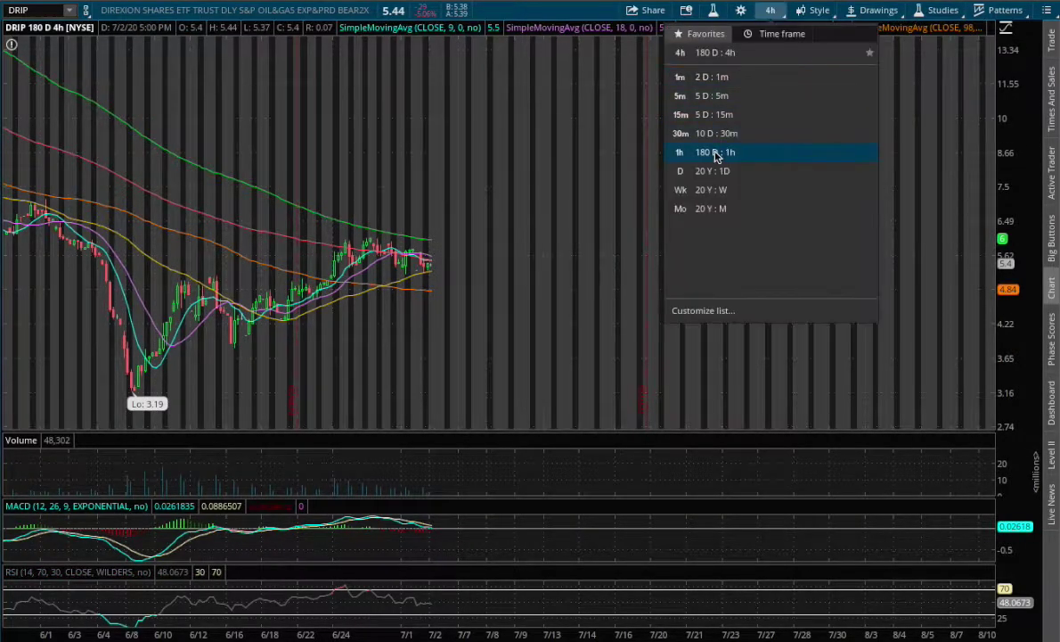
left_click(704, 173)
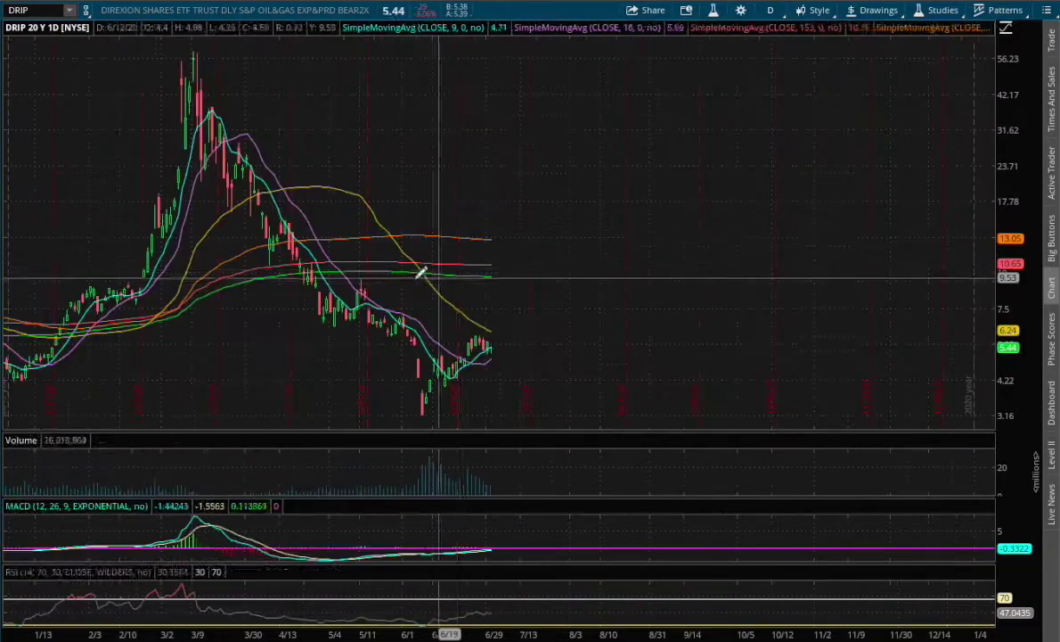
left_click_drag(279, 300, 624, 326)
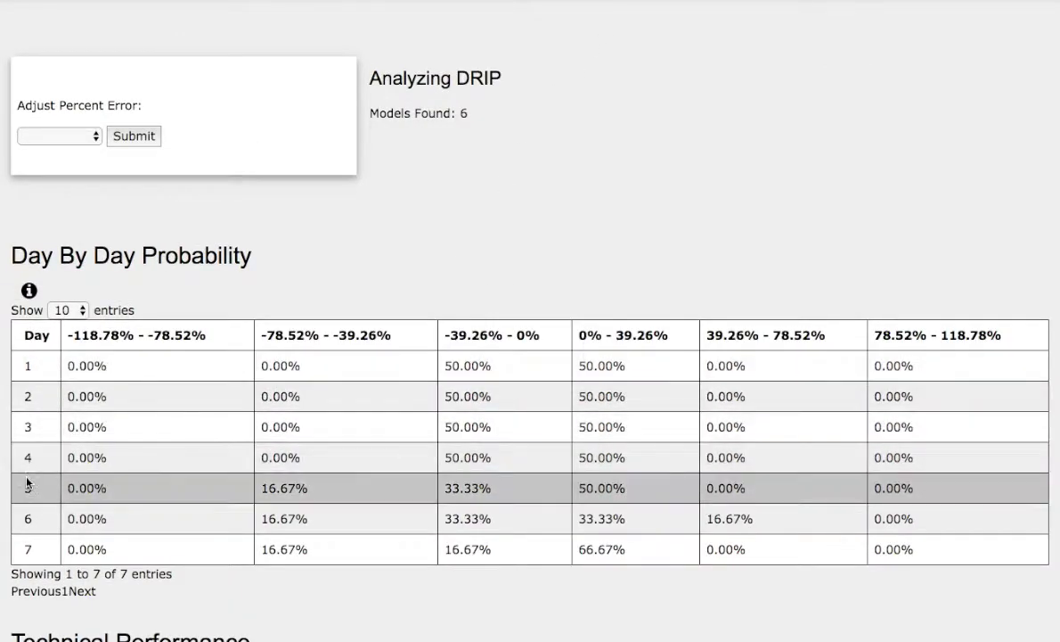
- Review the DRIP probability page, and draw a rising trendline from DRIP's last candle, about 20% up to 6.51 on 7/7
scroll(125, 580, "down", 1)
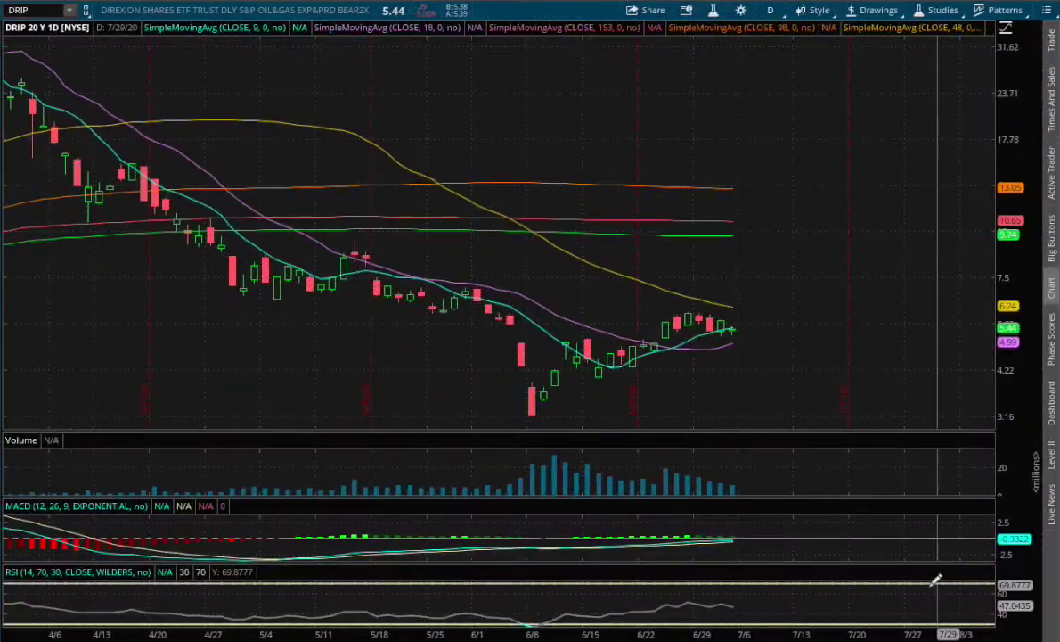
mouse_move(961, 421)
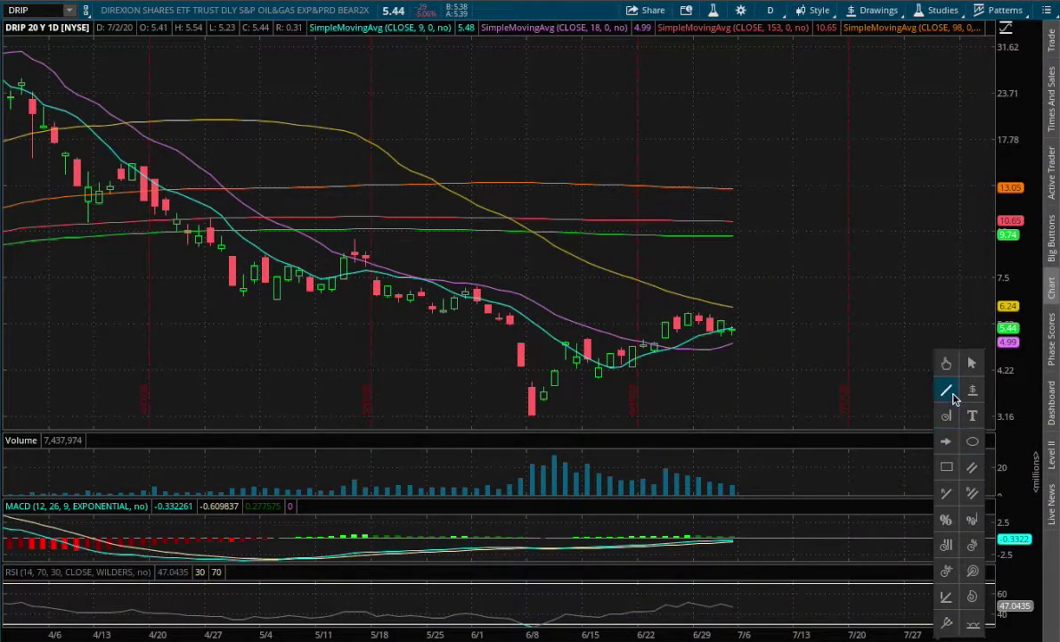
left_click(950, 395)
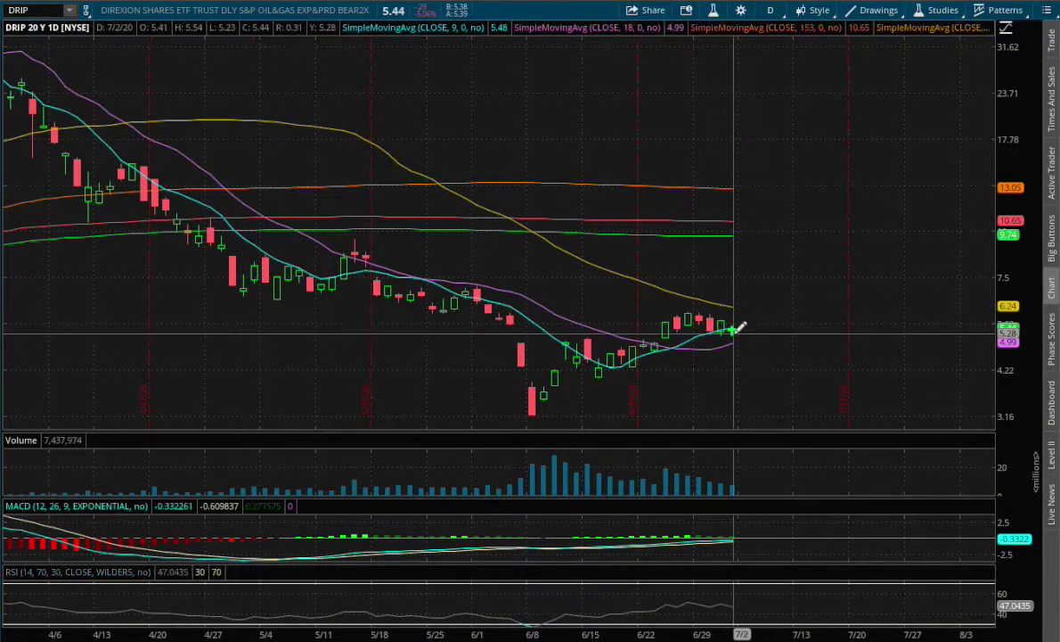
left_click_drag(733, 330, 763, 294)
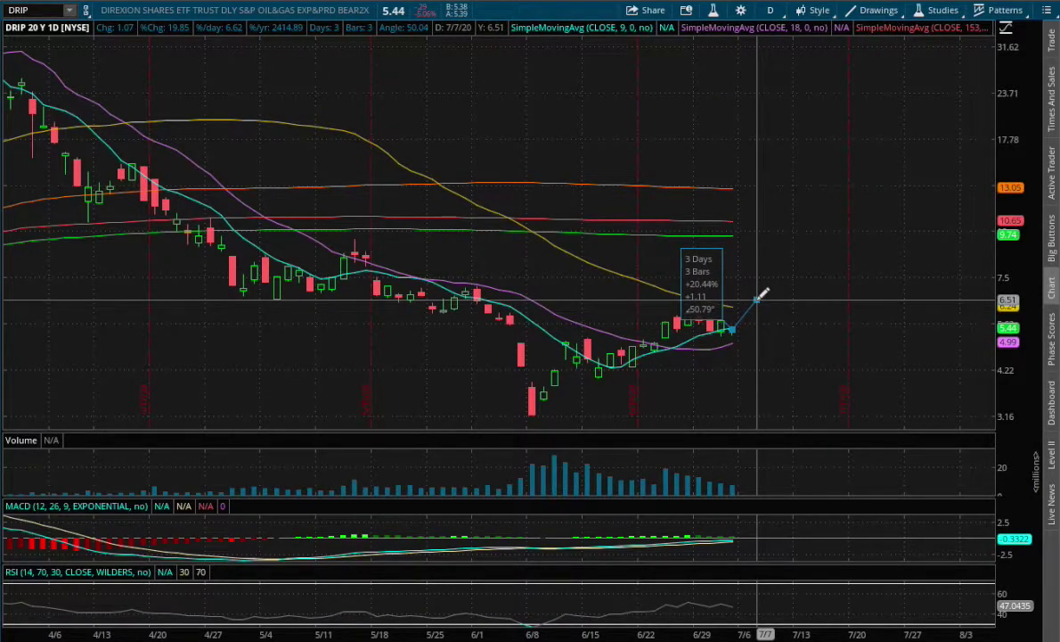
left_click_drag(763, 293, 764, 292)
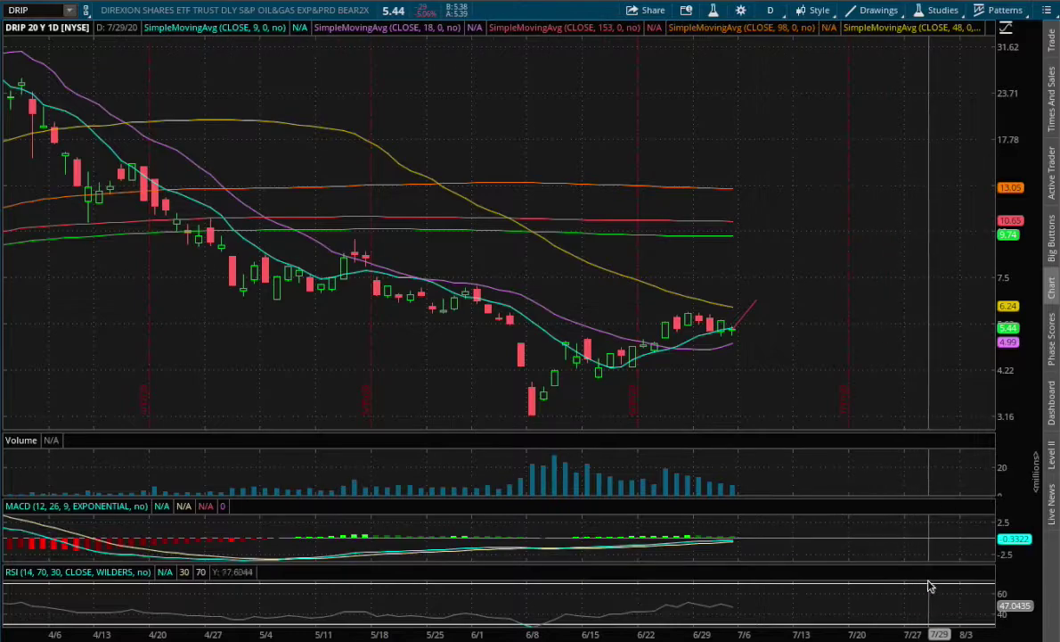
- Place a horizontal price level at about 6.48, at the end of DRIP's rising trendline
mouse_move(972, 503)
left_click(973, 392)
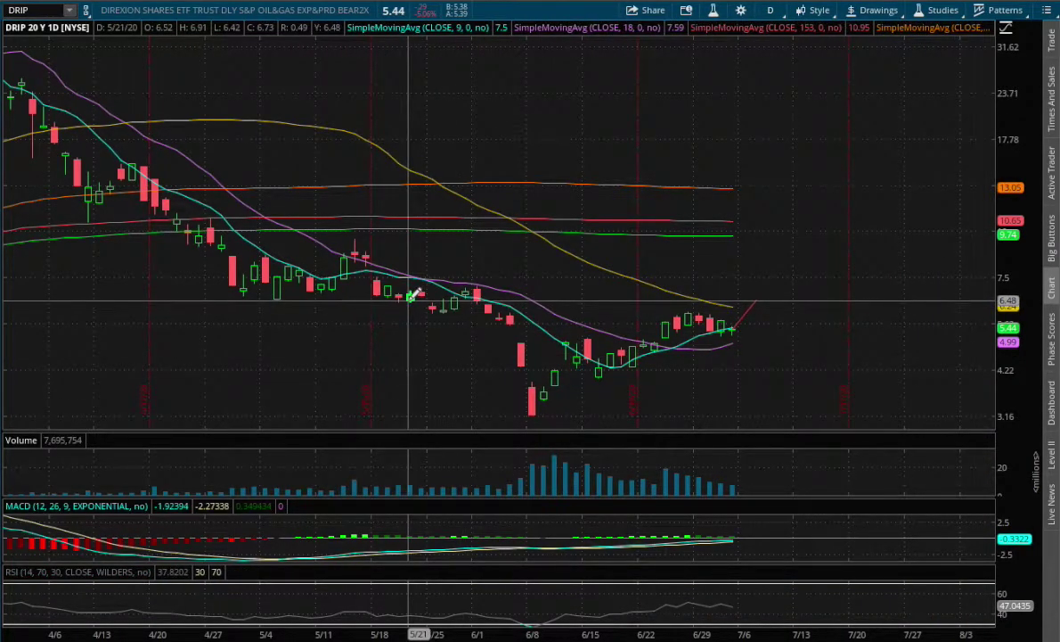
left_click(549, 306)
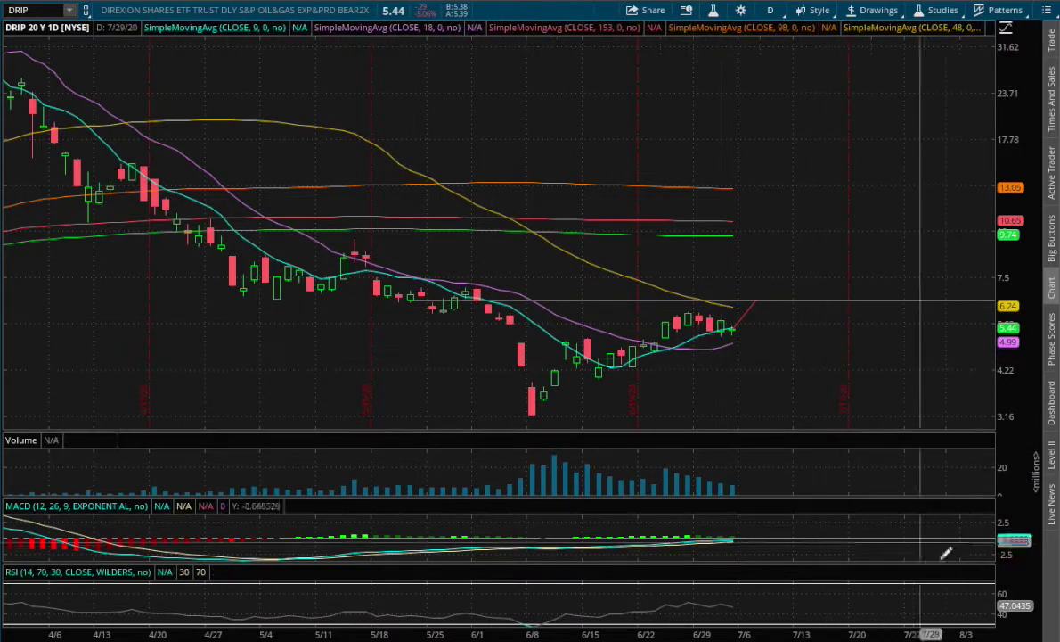
- Draw a falling trendline from DRIP's last candle, about 20% down to 4.26 on 7/13, without adding a further segment
mouse_move(947, 436)
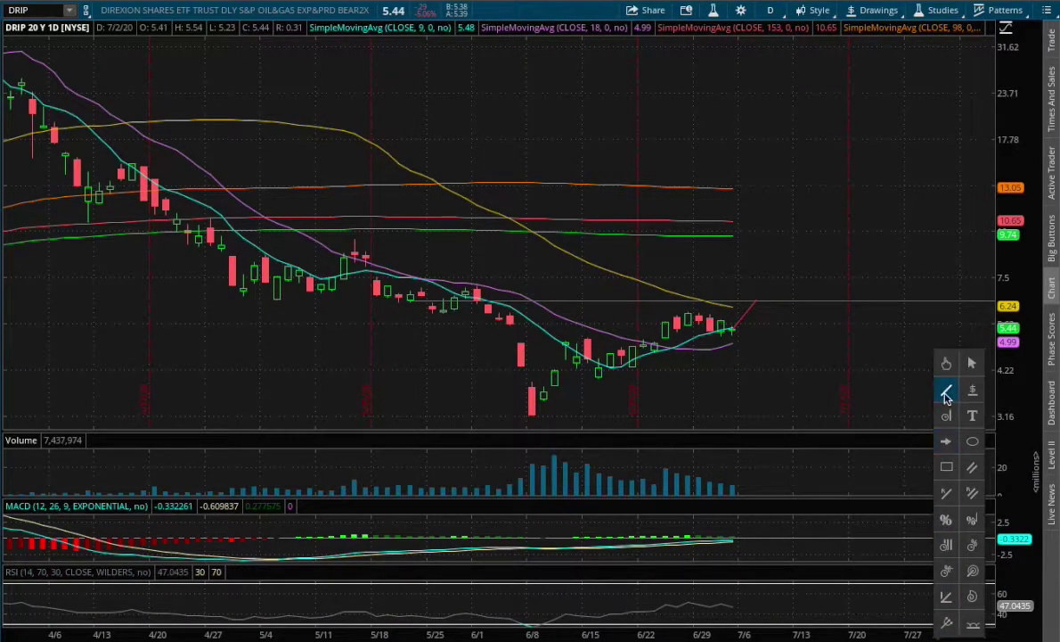
left_click(947, 395)
left_click(731, 329)
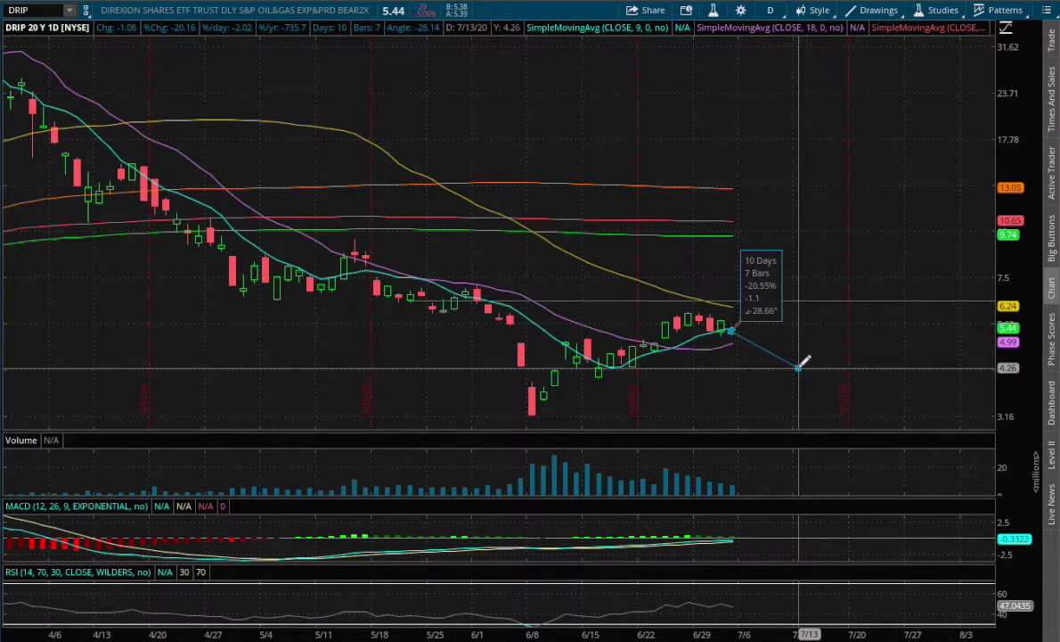
left_click(799, 365)
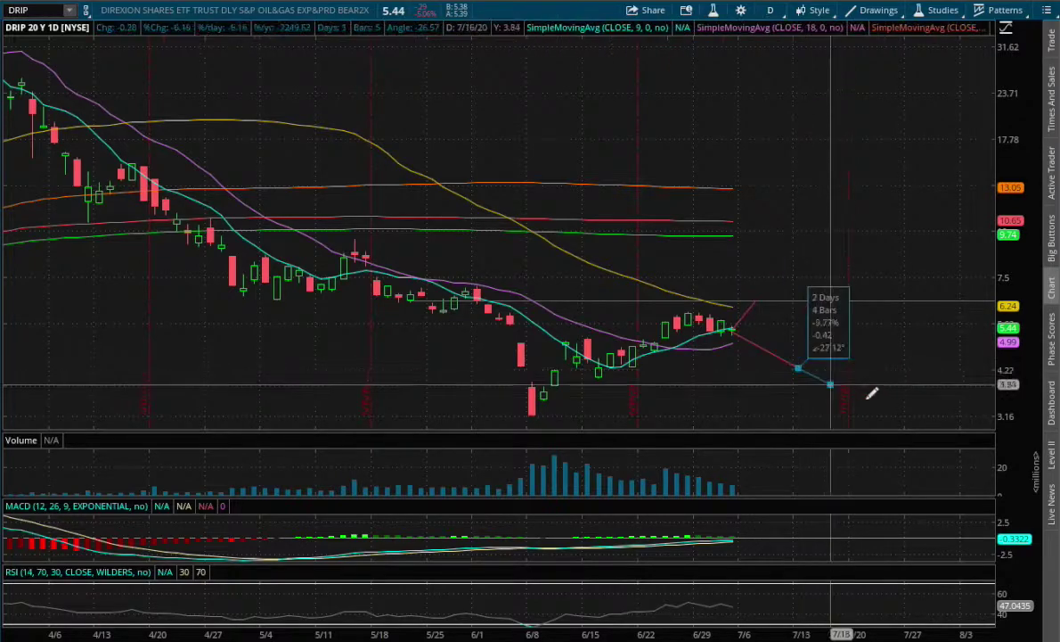
right_click(806, 441)
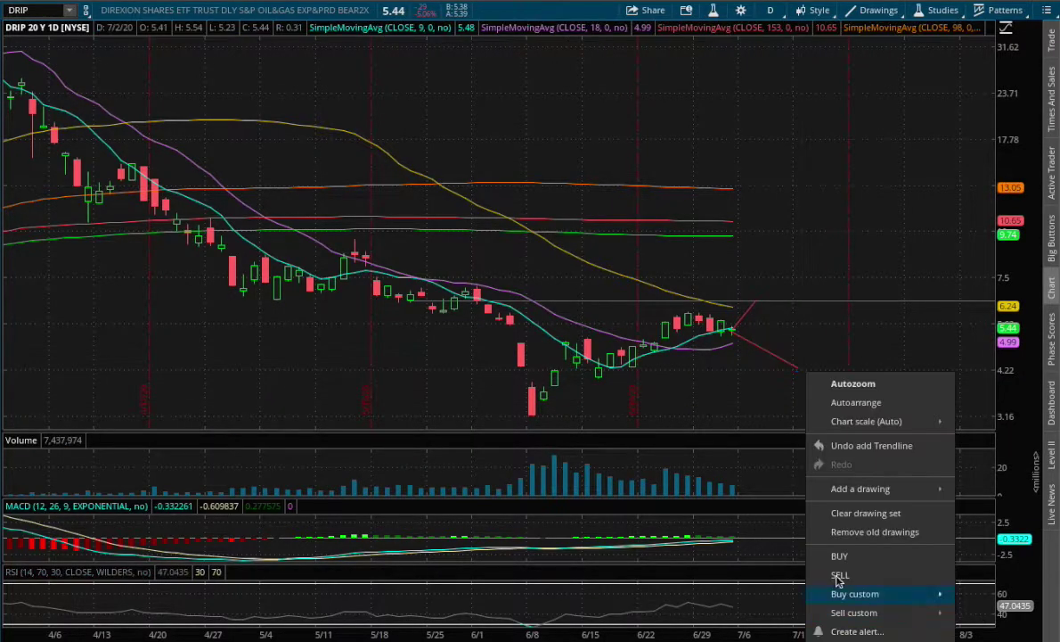
left_click(746, 509)
mouse_move(950, 634)
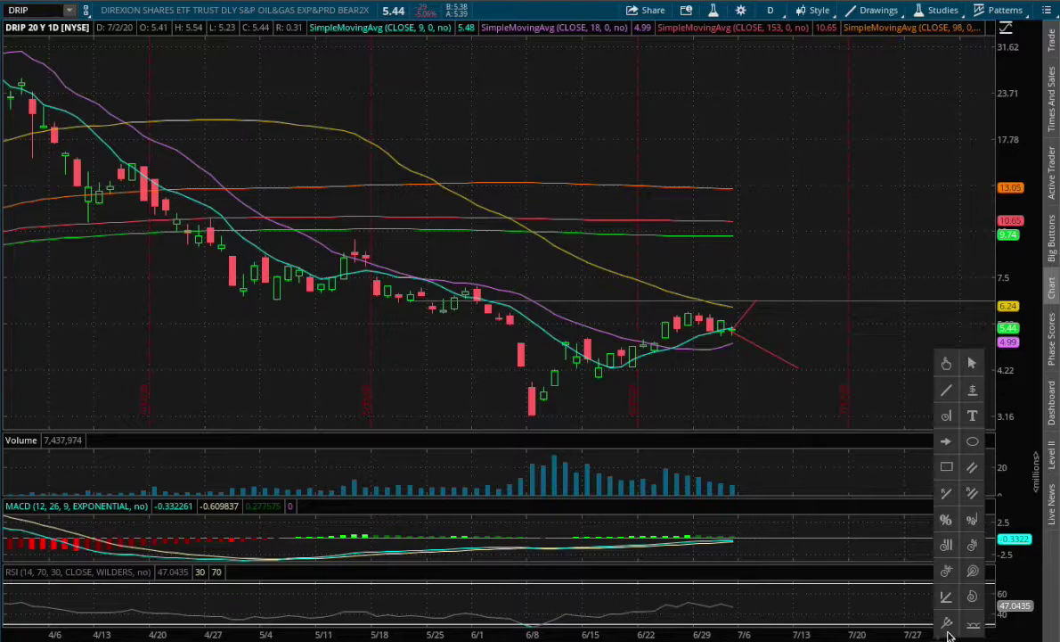
- Place a horizontal price level at about 4.26, at the end of DRIP's falling trendline
left_click(973, 391)
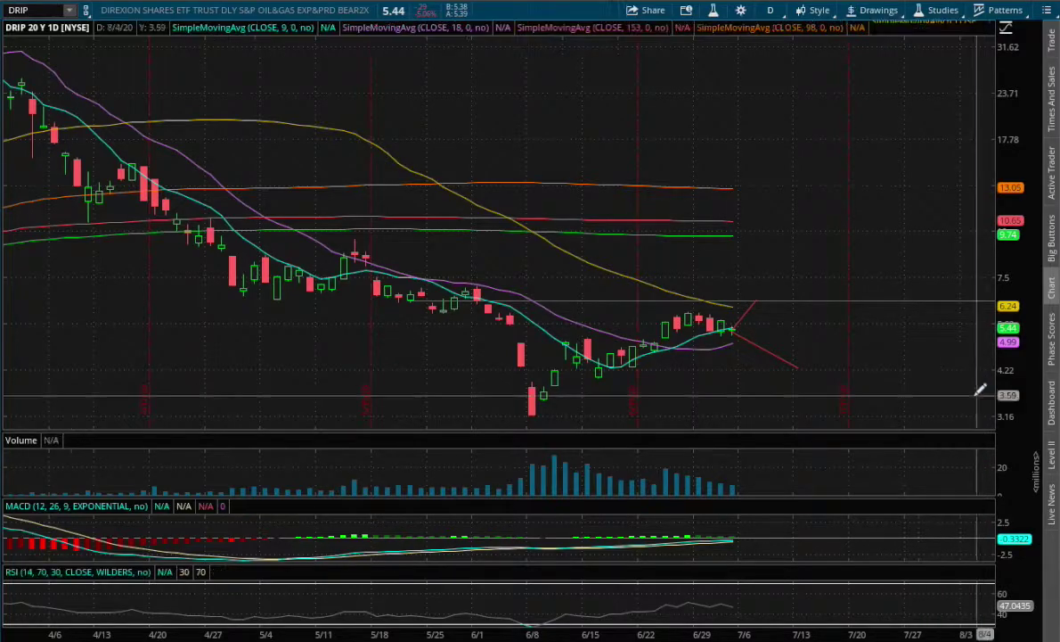
left_click(577, 366)
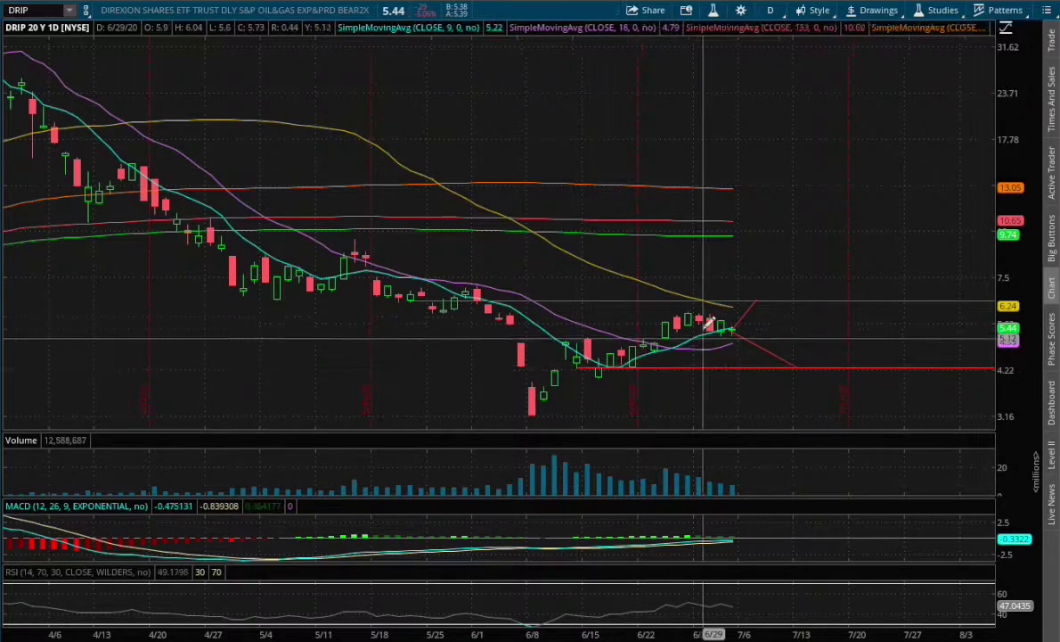
- Load the XOP symbol in the chart and narrow its daily view to the candles from November 2019 onward
left_click(52, 12)
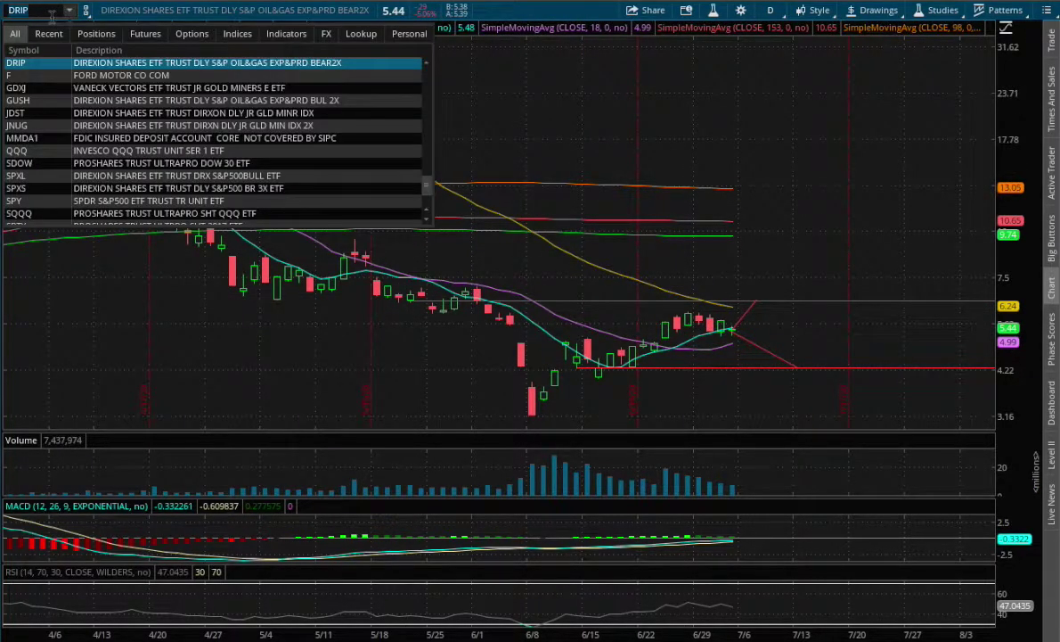
left_click(52, 12)
key("Return")
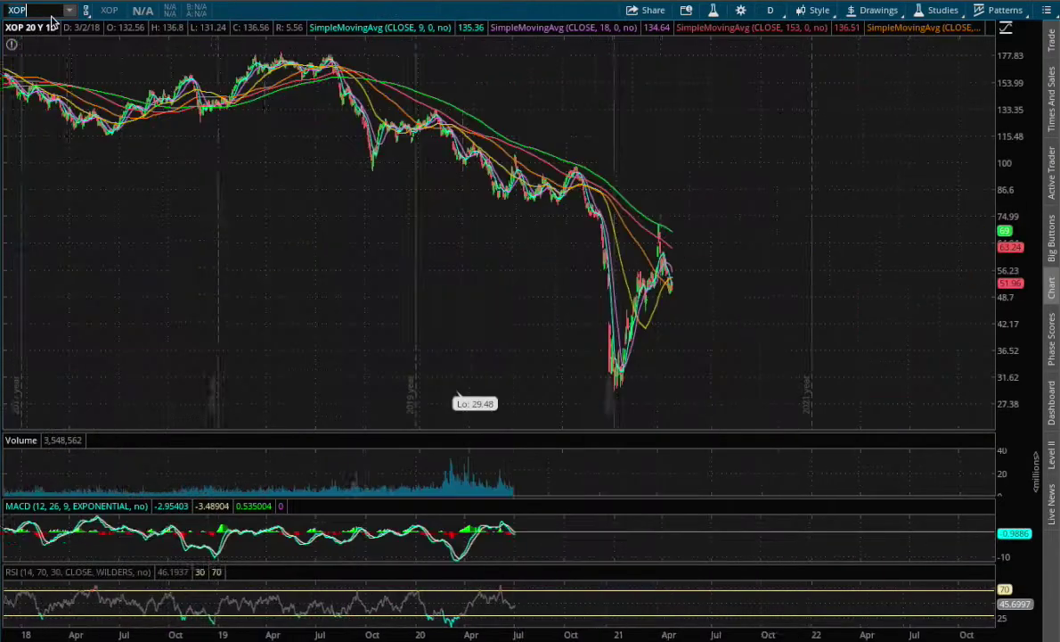
left_click_drag(224, 179, 566, 268)
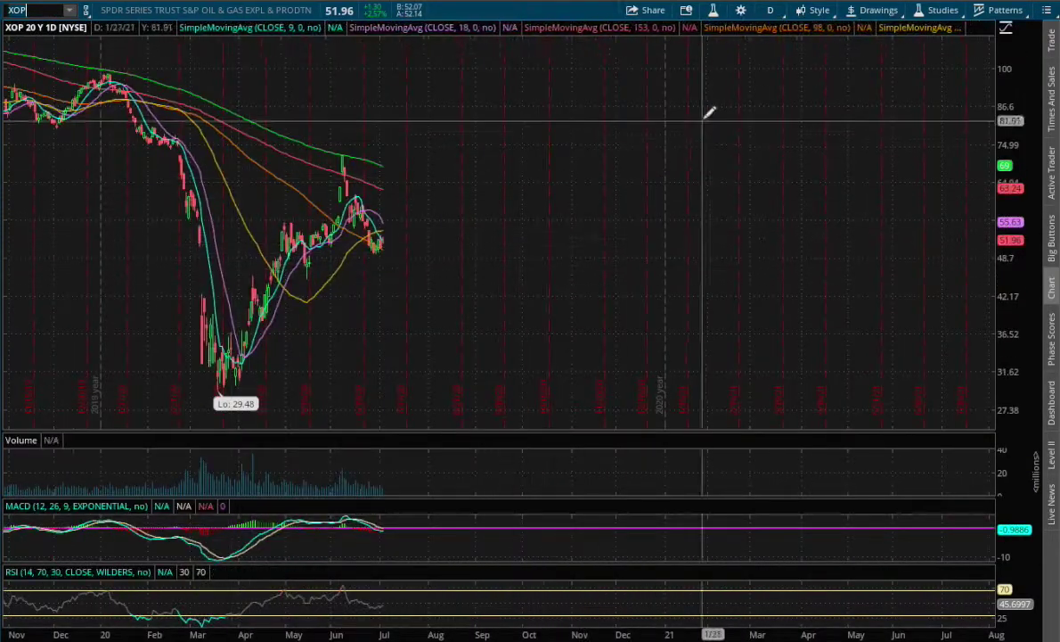
- Switch XOP to the 180 D : 1h timeframe and examine the price, moving averages and MACD over the last few sessions
left_click(770, 11)
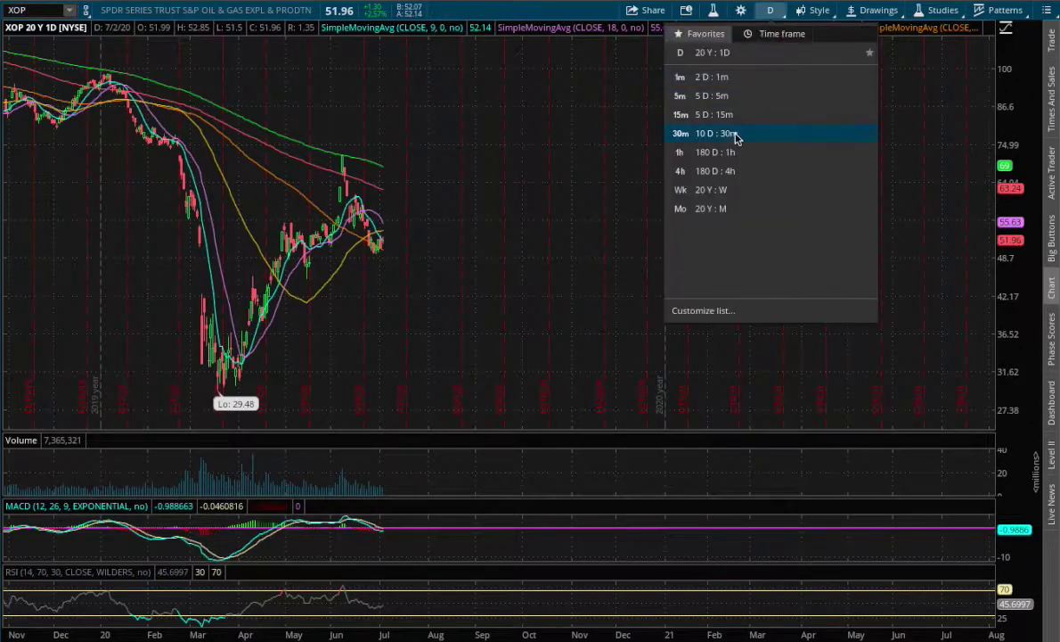
left_click(714, 151)
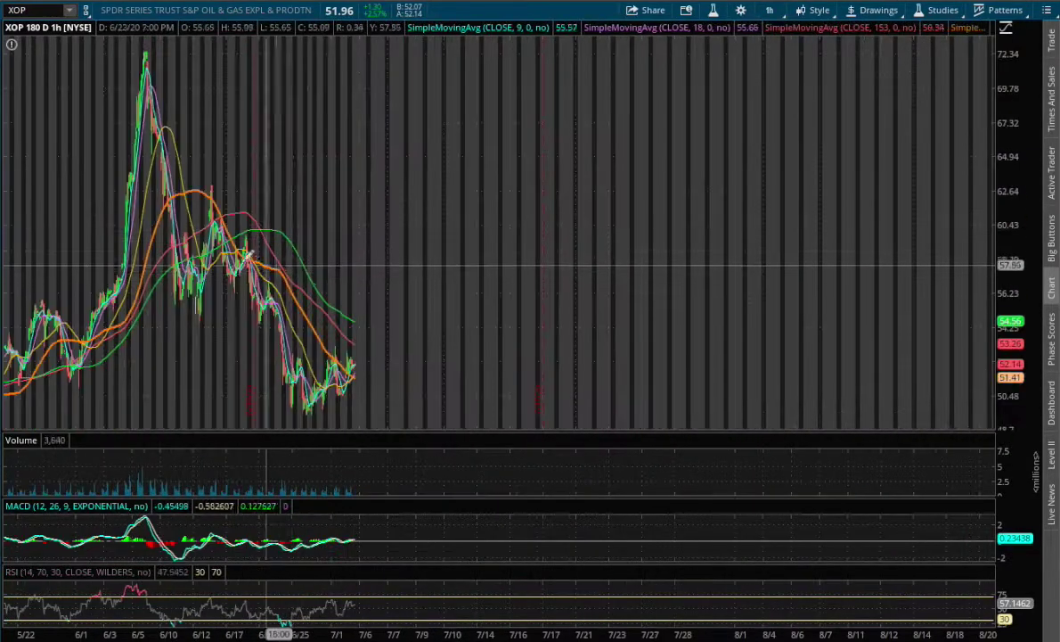
left_click_drag(219, 267, 490, 323)
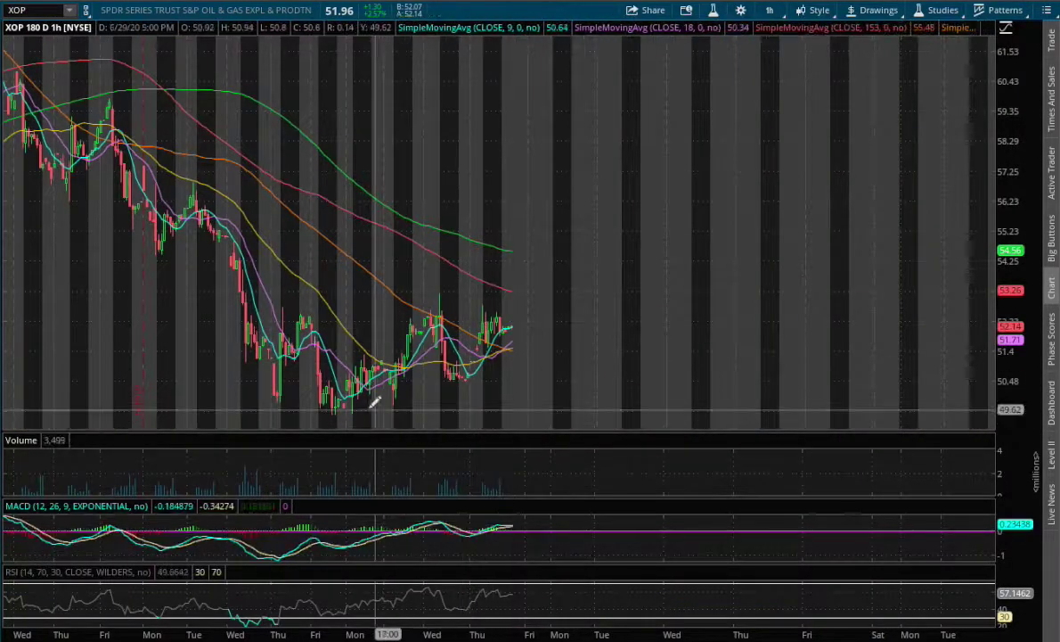
left_click_drag(357, 403, 655, 408)
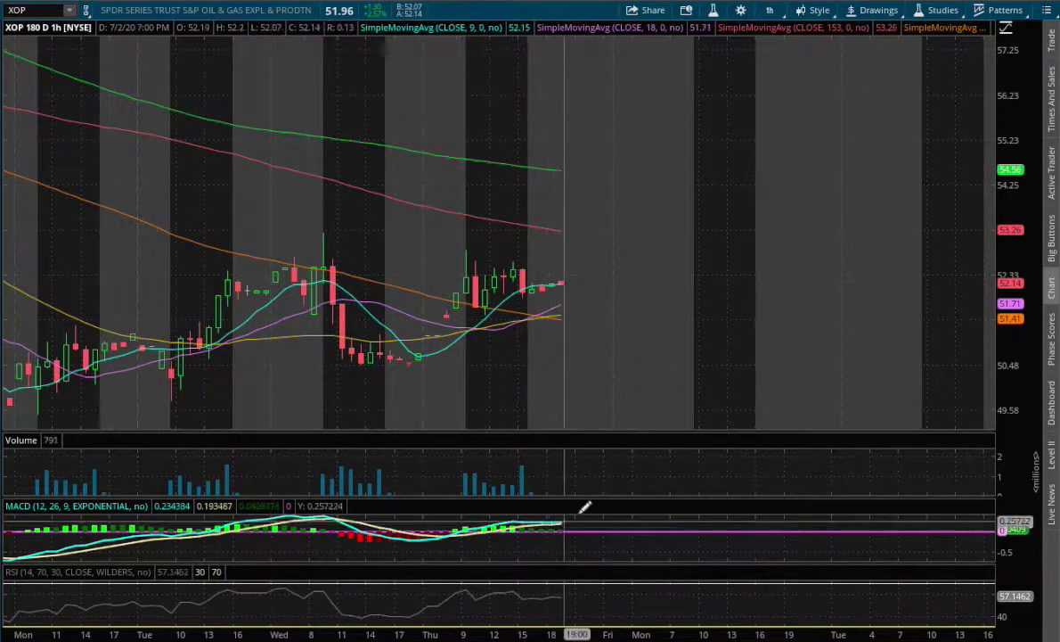
- Switch XOP to the 180 D : 4h timeframe and examine its most recent candles against the moving averages
left_click(769, 10)
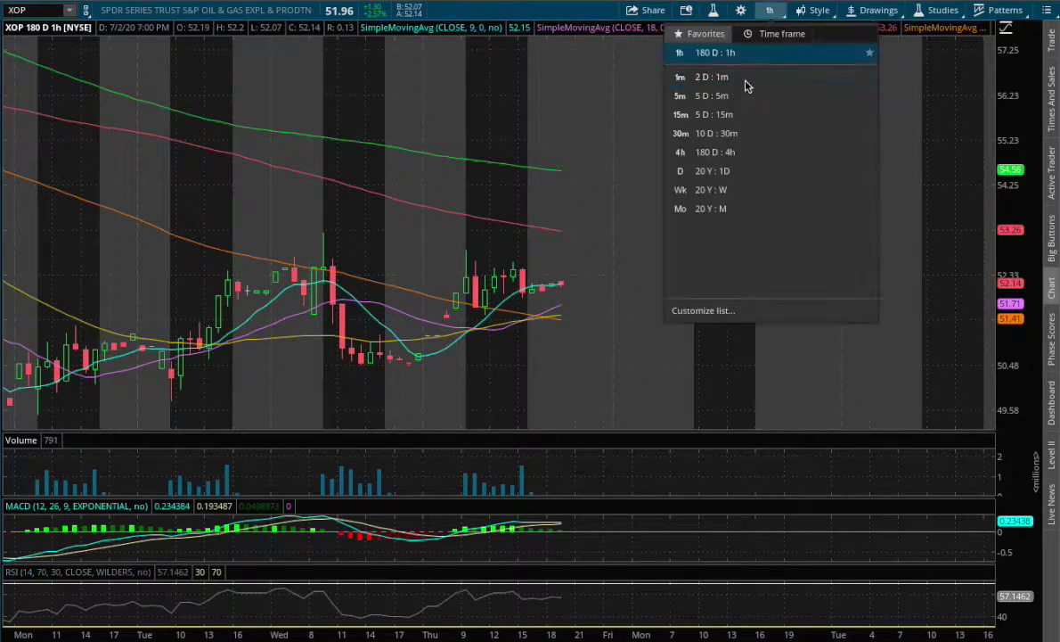
left_click(707, 153)
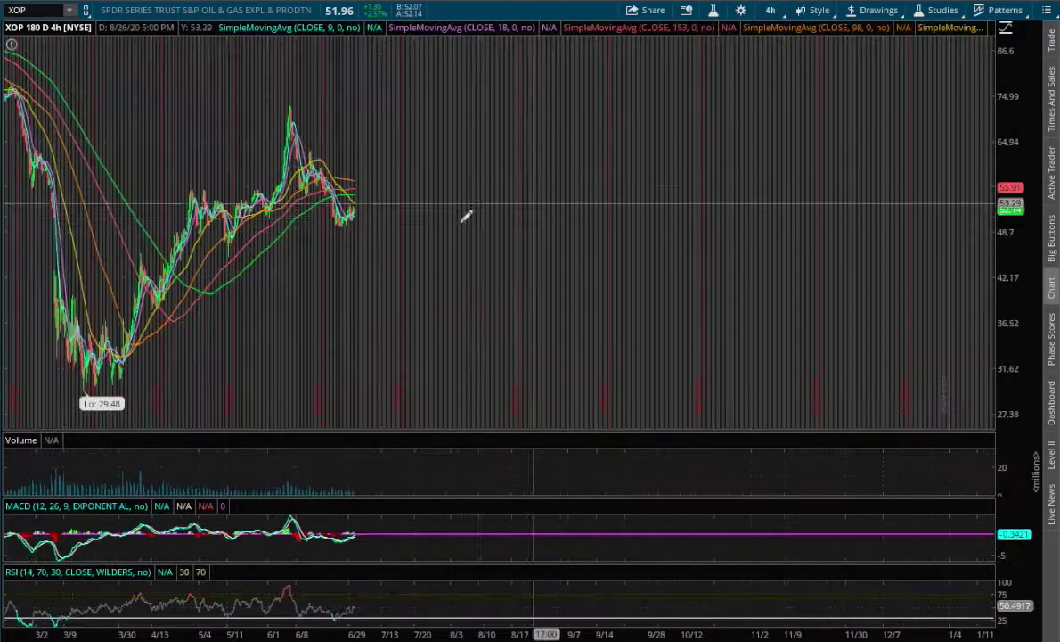
scroll(644, 350, "up", 5)
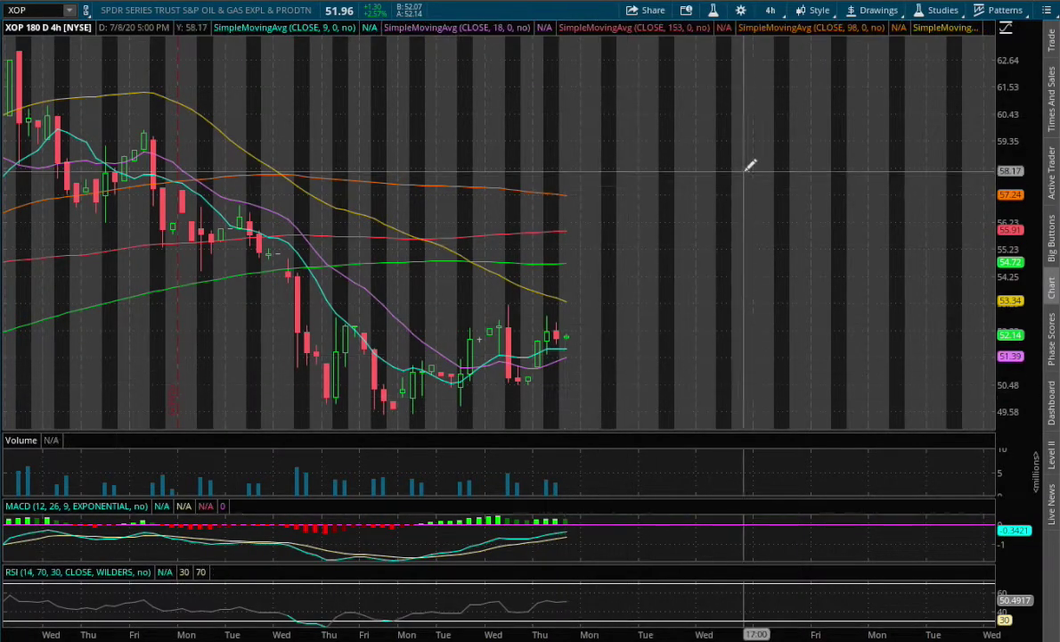
- Set the XOP chart to the 20 Y : 1D timeframe and narrow it to the candles from mid-March onward
left_click(772, 10)
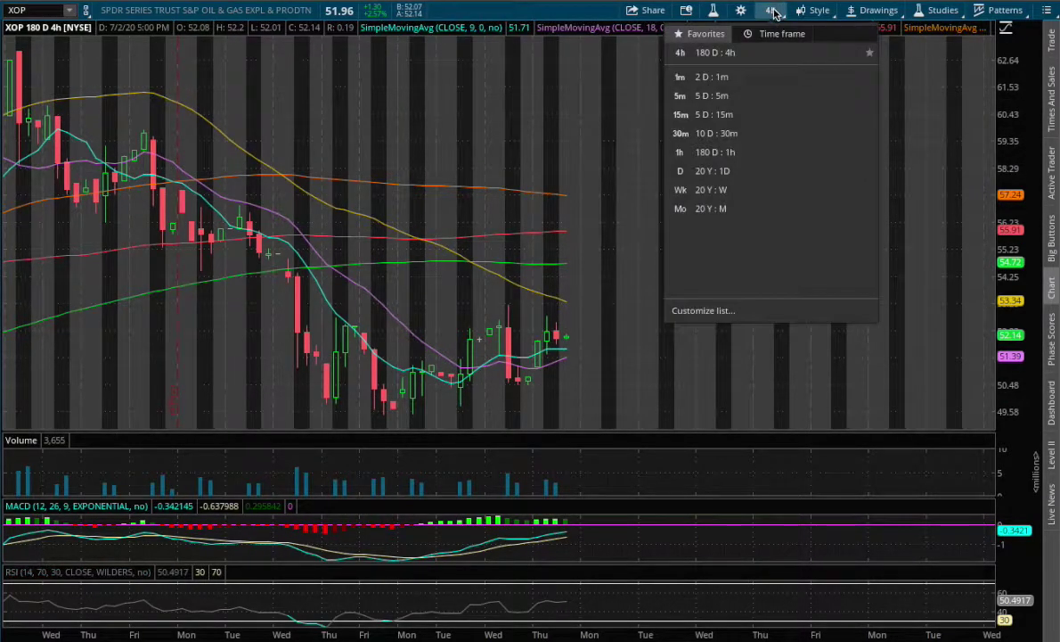
left_click(713, 172)
scroll(526, 349, "up", 5)
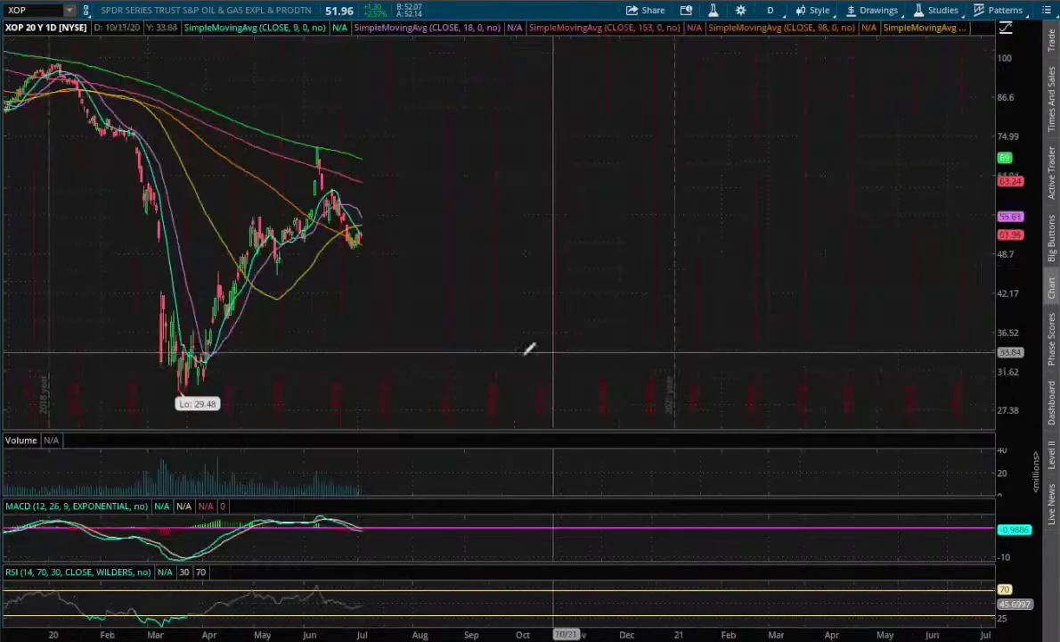
scroll(527, 350, "up", 8)
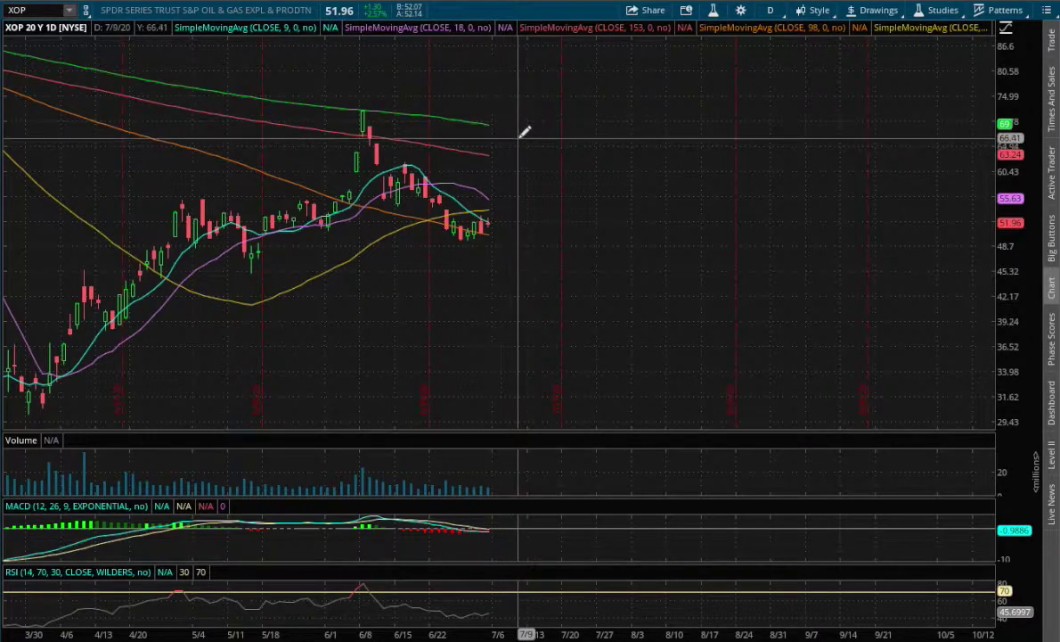
scroll(525, 133, "up", 5)
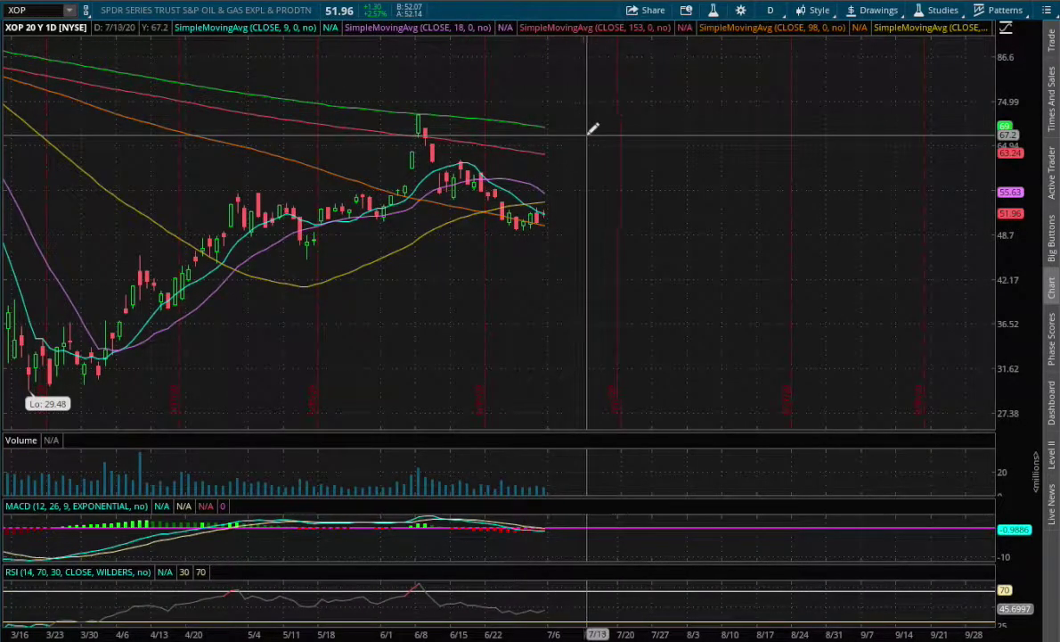